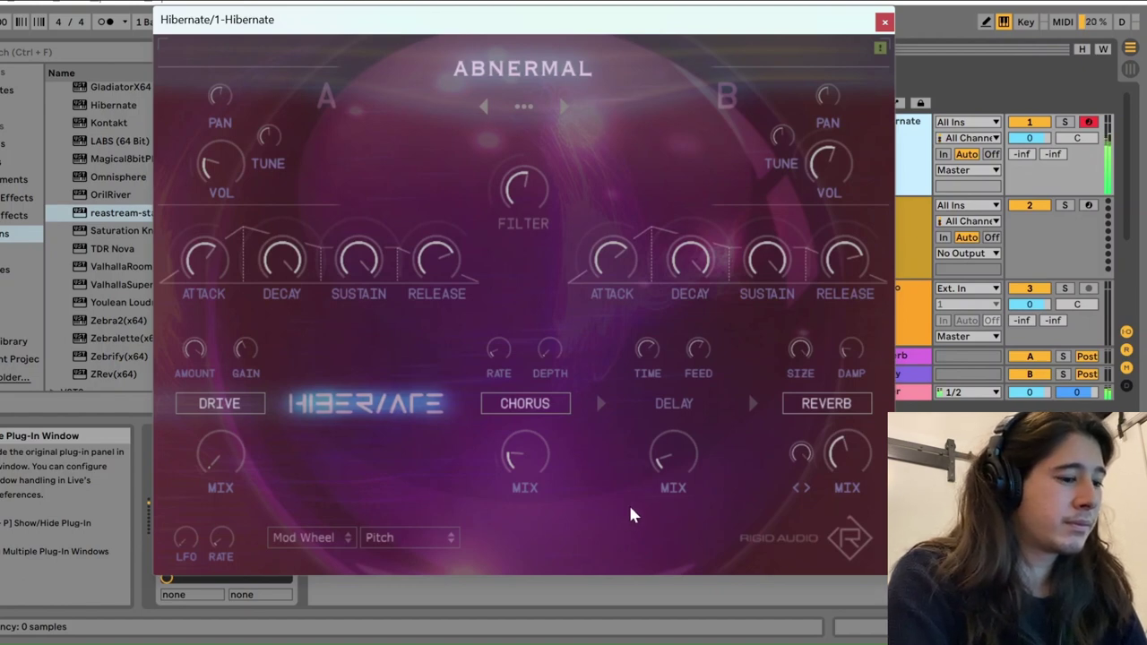
# - Audition the current preset with the keyboard octave shifted down and up, and load the Flux Minds preset to audition it
pyautogui.press('z')
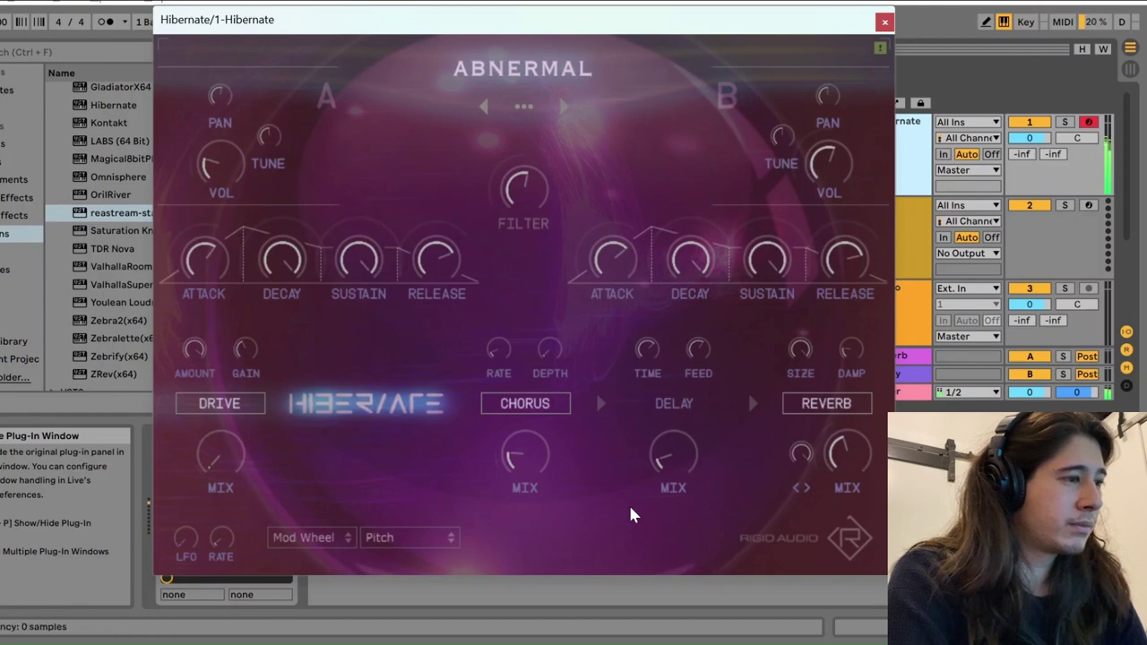
pyautogui.press('x')
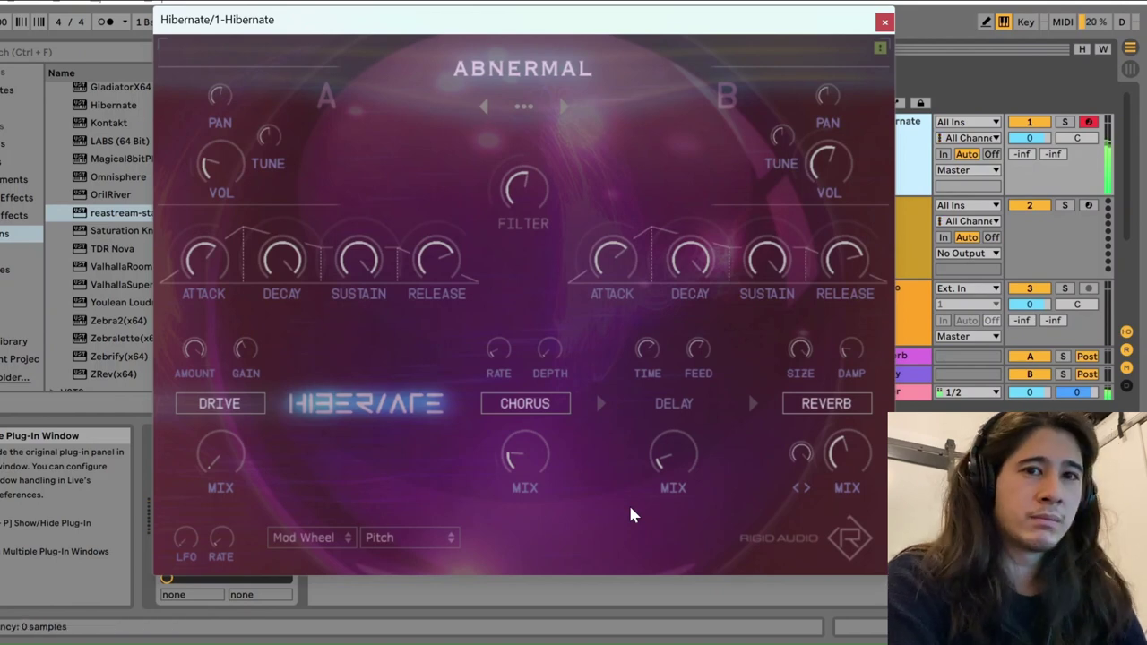
pyautogui.click(527, 106)
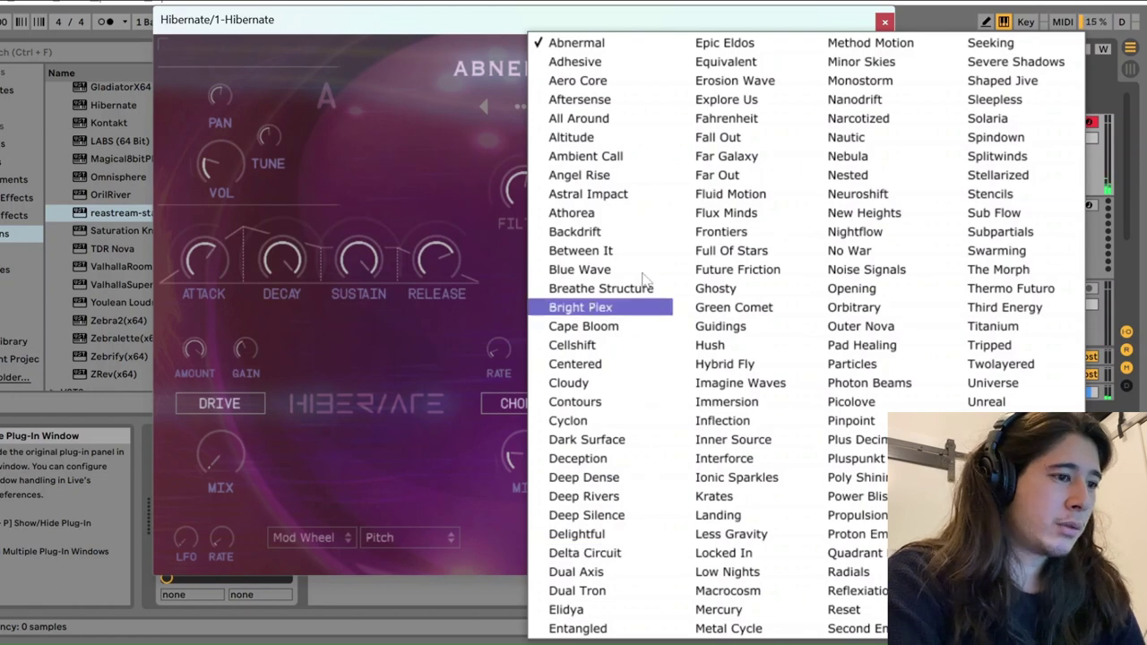
pyautogui.click(753, 214)
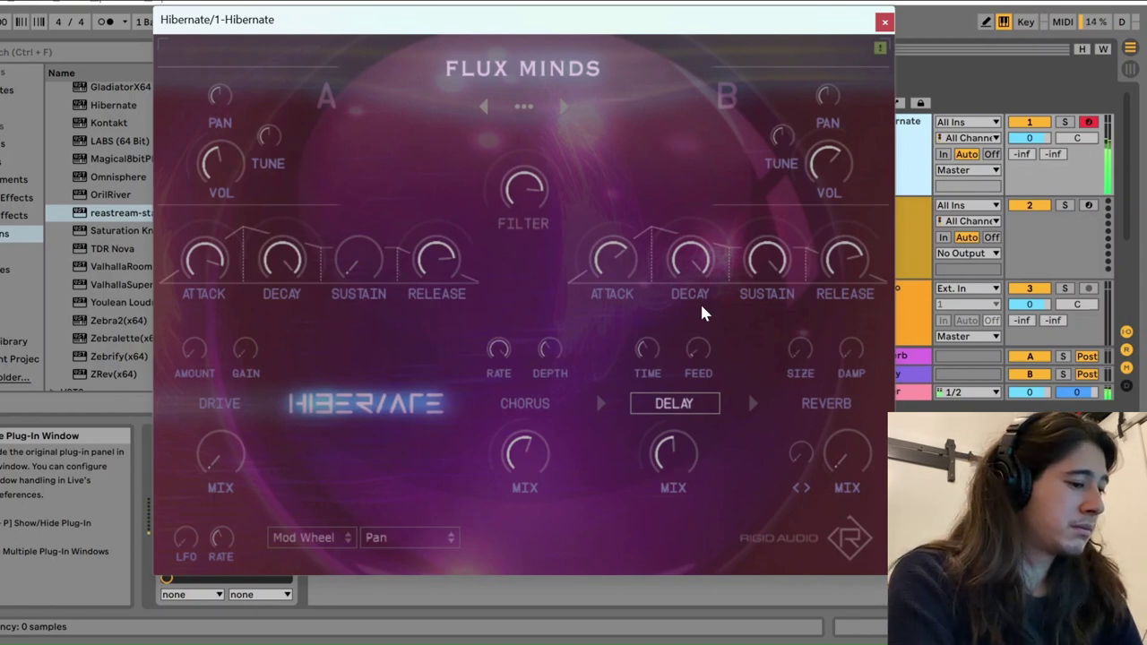
pyautogui.press('x')
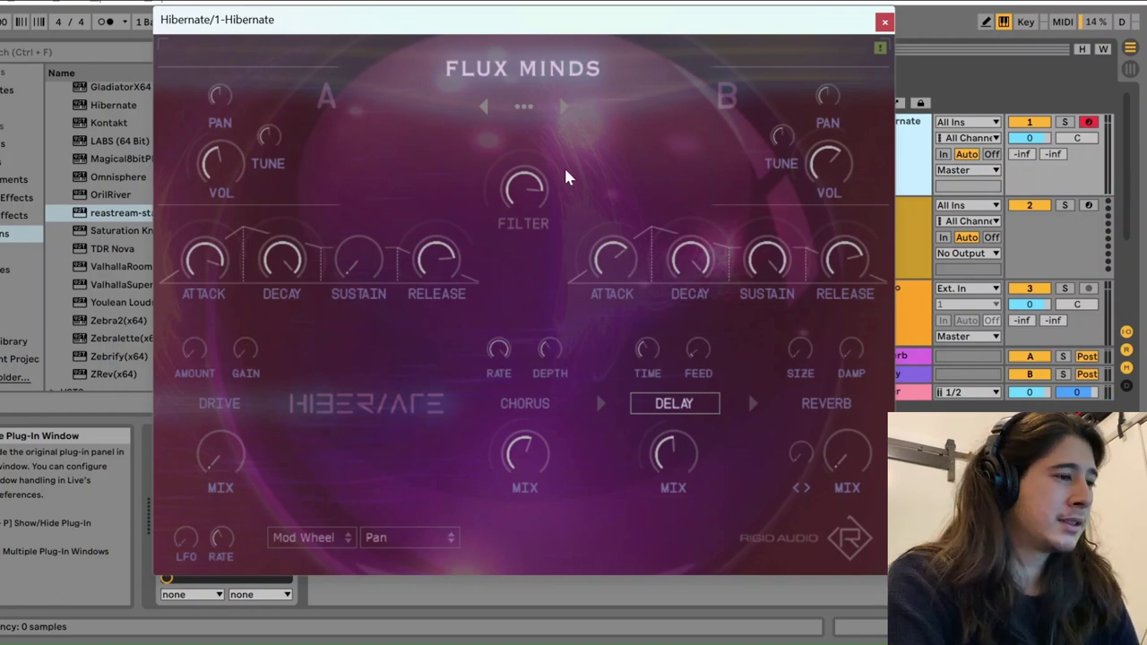
# - Load The Morph preset and audition it with the keyboard octave shifted down and back up
pyautogui.click(524, 106)
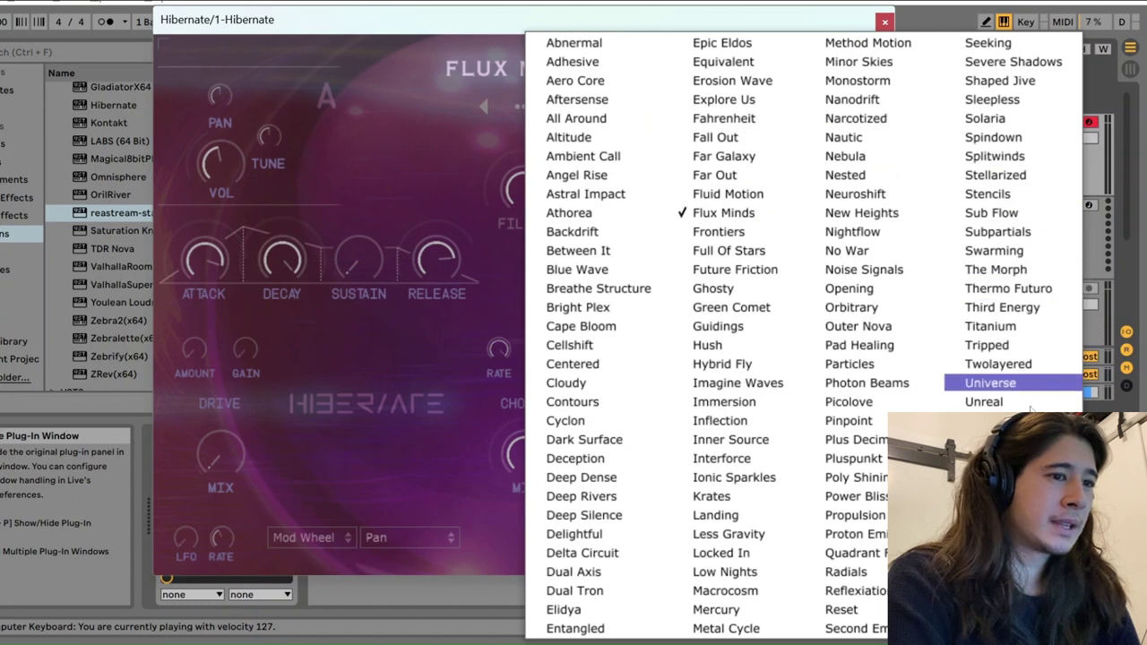
pyautogui.click(996, 269)
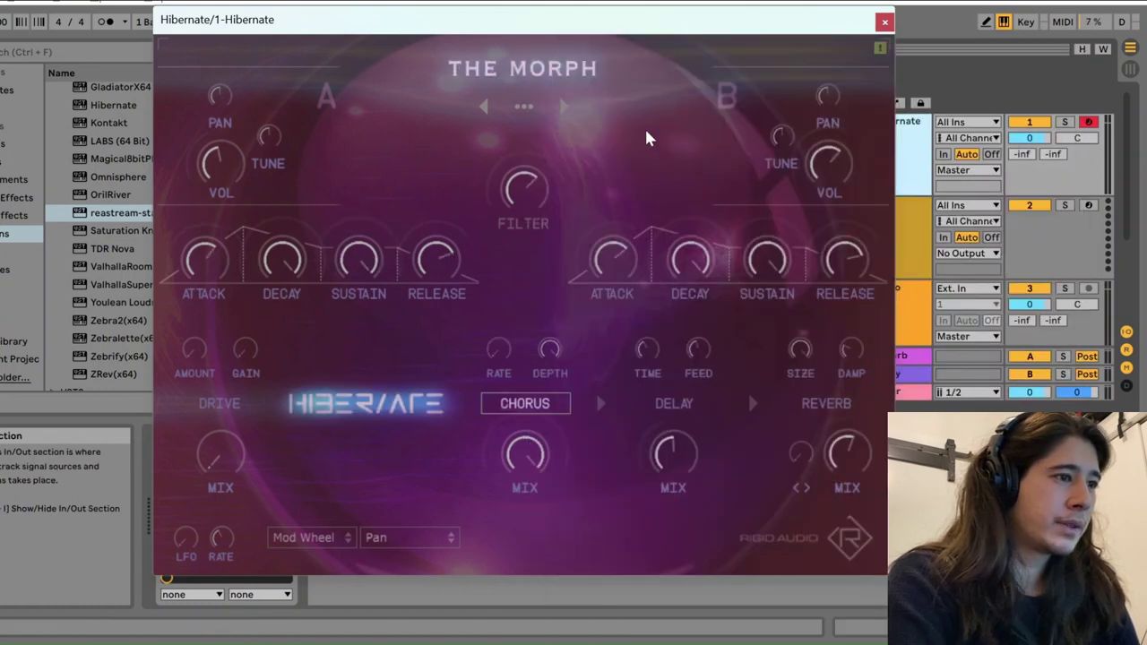
pyautogui.press('z')
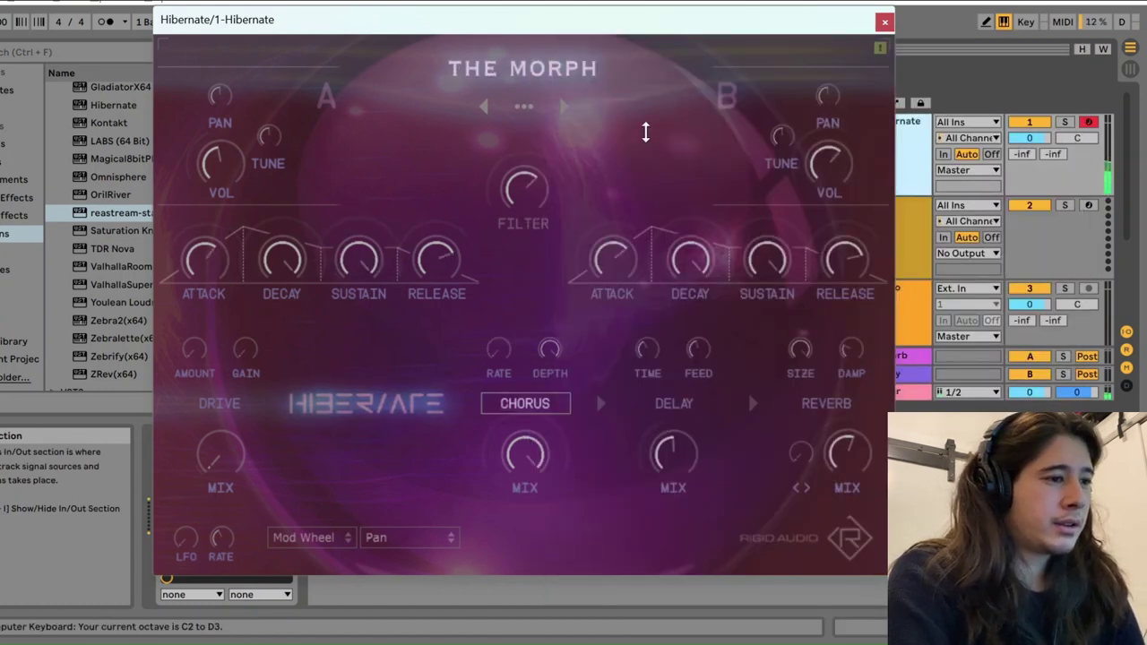
pyautogui.press('x')
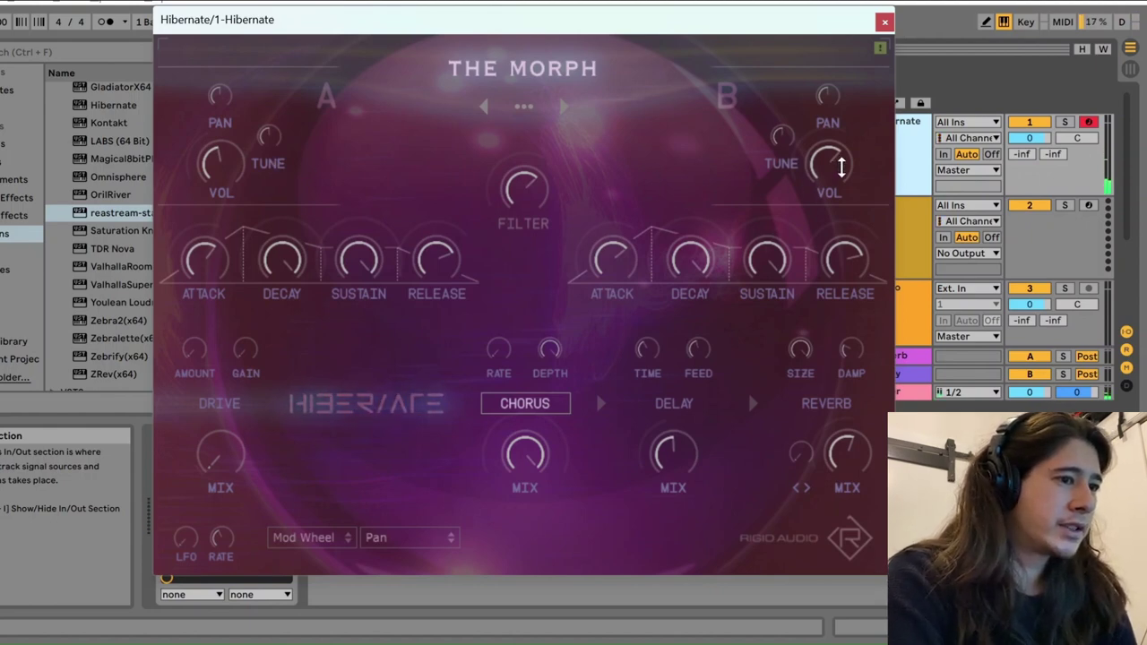
# - Audition layers A and B in isolation using their volumes, and leave layer A quieter than layer B
pyautogui.moveTo(829, 164); pyautogui.dragTo(827, 423)
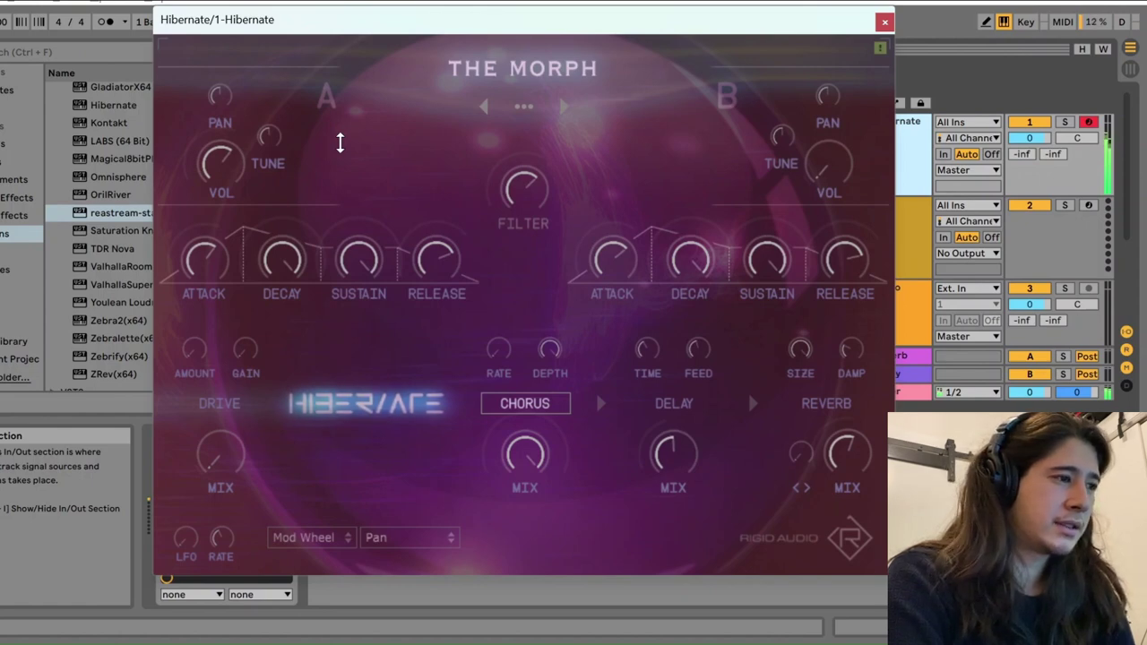
pyautogui.moveTo(224, 170); pyautogui.dragTo(225, 314)
pyautogui.moveTo(824, 159); pyautogui.dragTo(835, 0)
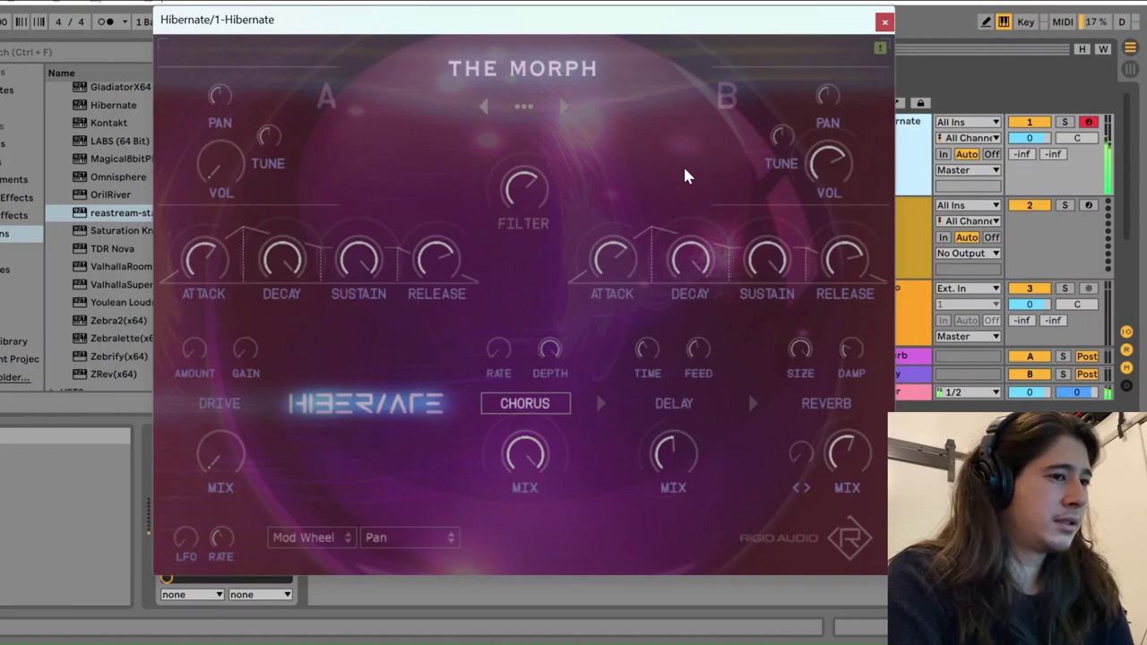
pyautogui.moveTo(196, 170); pyautogui.dragTo(238, 9)
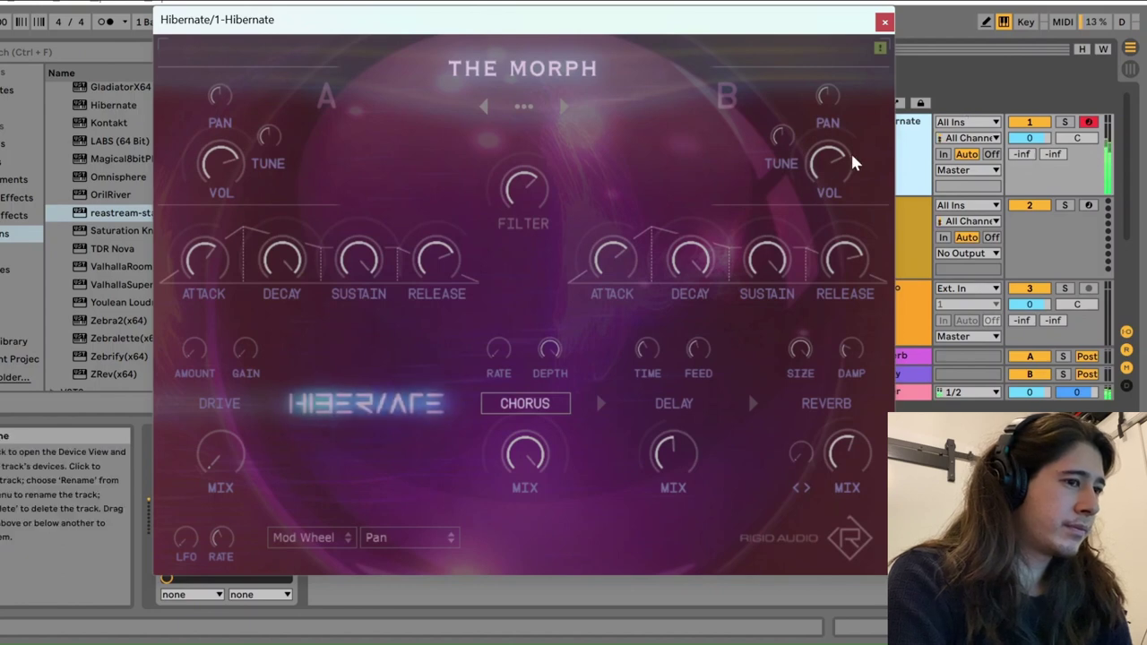
pyautogui.moveTo(216, 171); pyautogui.dragTo(203, 276)
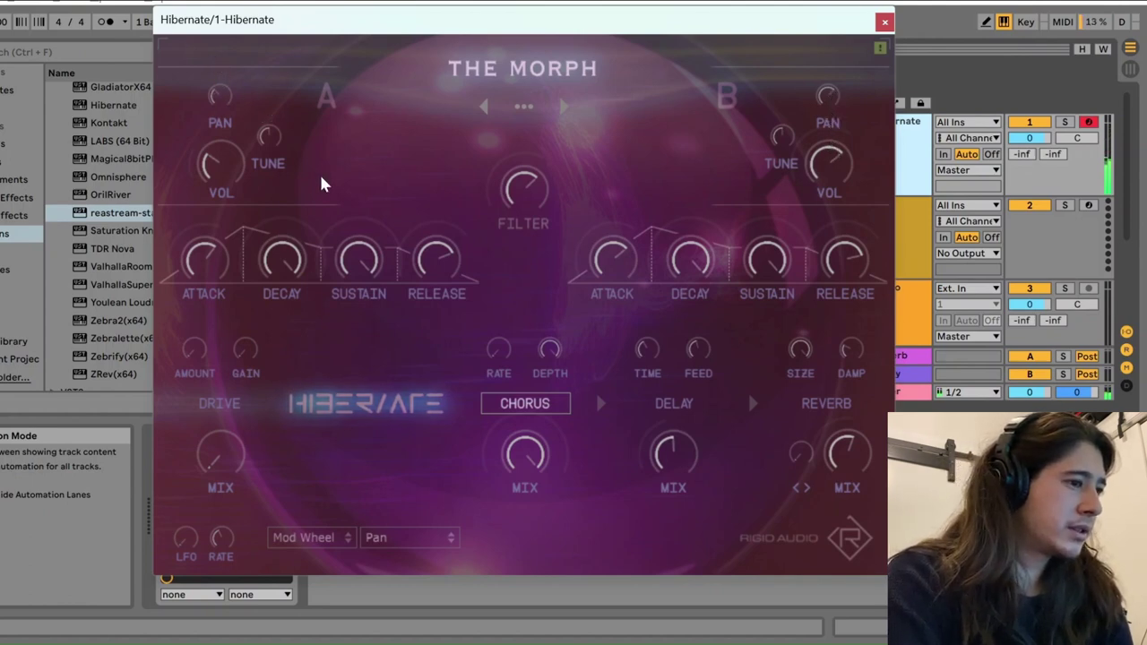
pyautogui.press('x')
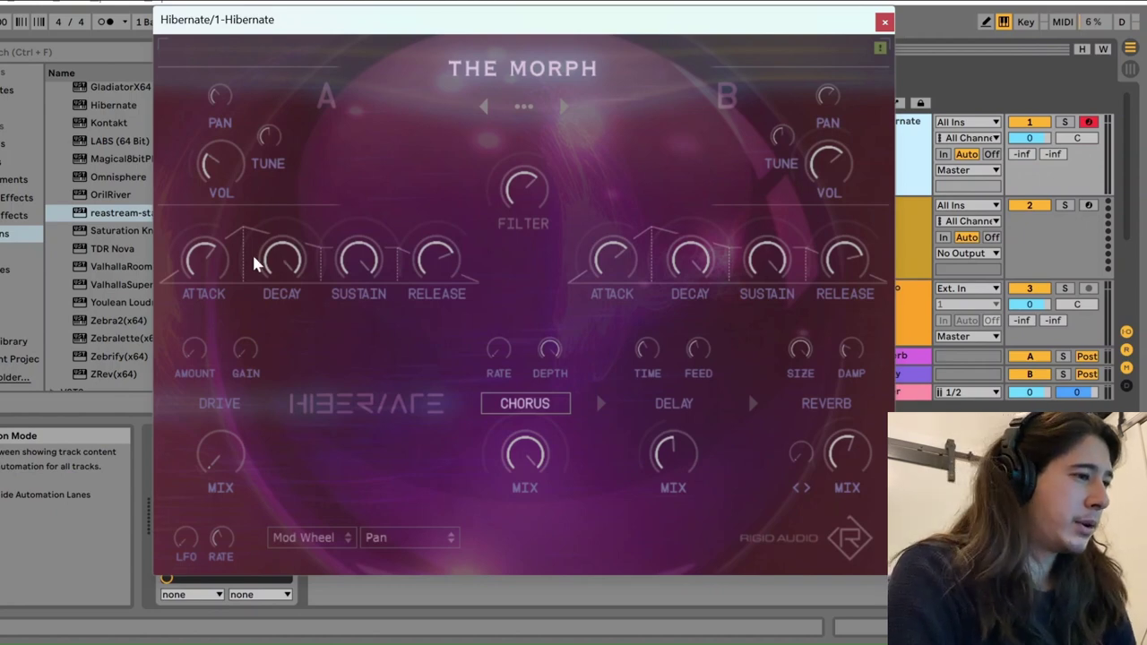
# - Shape both envelopes by reducing layer A's attack, decay and sustain, reducing layer B's decay and sustain, and raising layer B's release
pyautogui.moveTo(216, 256); pyautogui.dragTo(198, 329)
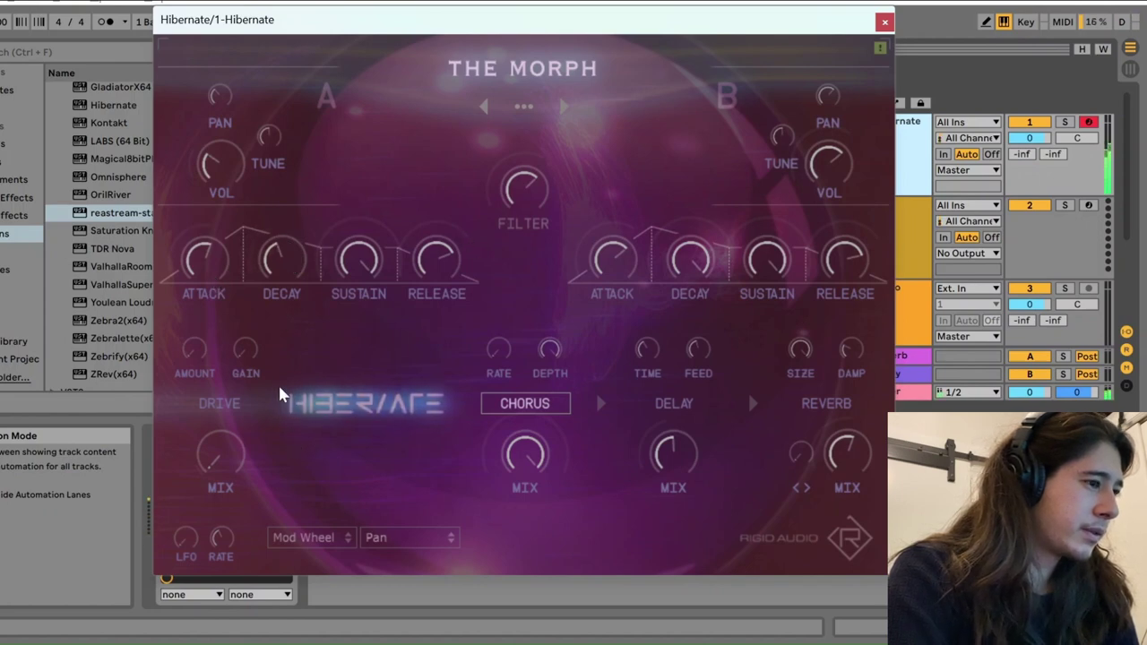
pyautogui.moveTo(362, 290); pyautogui.dragTo(376, 326)
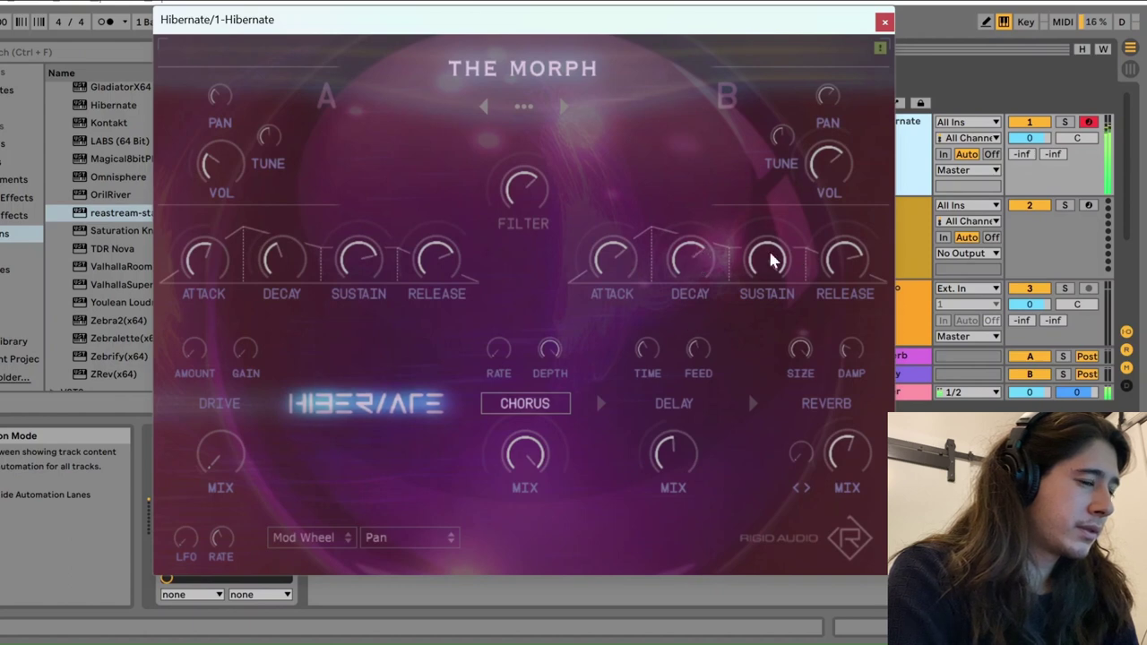
pyautogui.moveTo(771, 260); pyautogui.dragTo(764, 381)
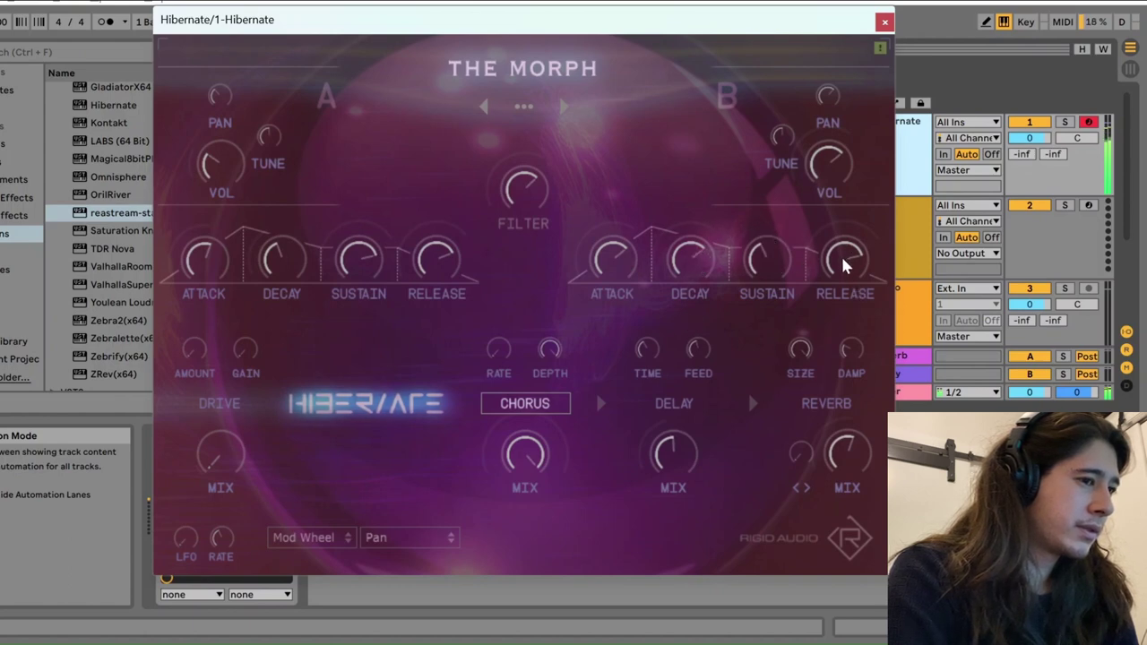
pyautogui.moveTo(841, 254); pyautogui.dragTo(840, 202)
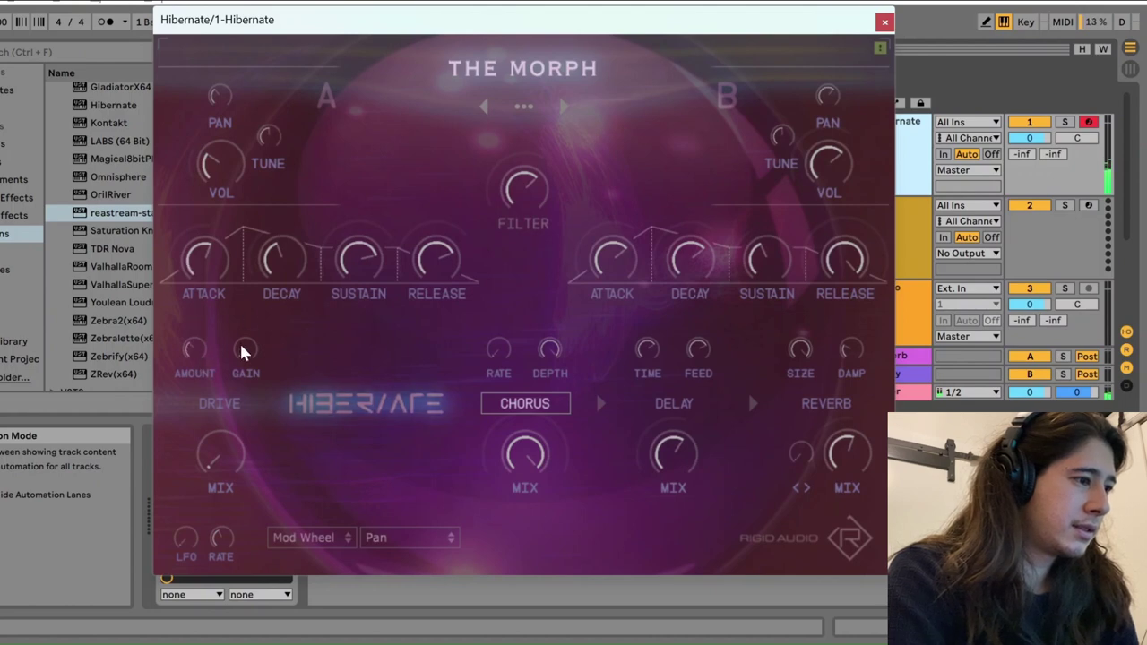
# - Raise the drive mix slightly and reduce the reverb and chorus mix amounts
pyautogui.moveTo(229, 466); pyautogui.dragTo(212, 429)
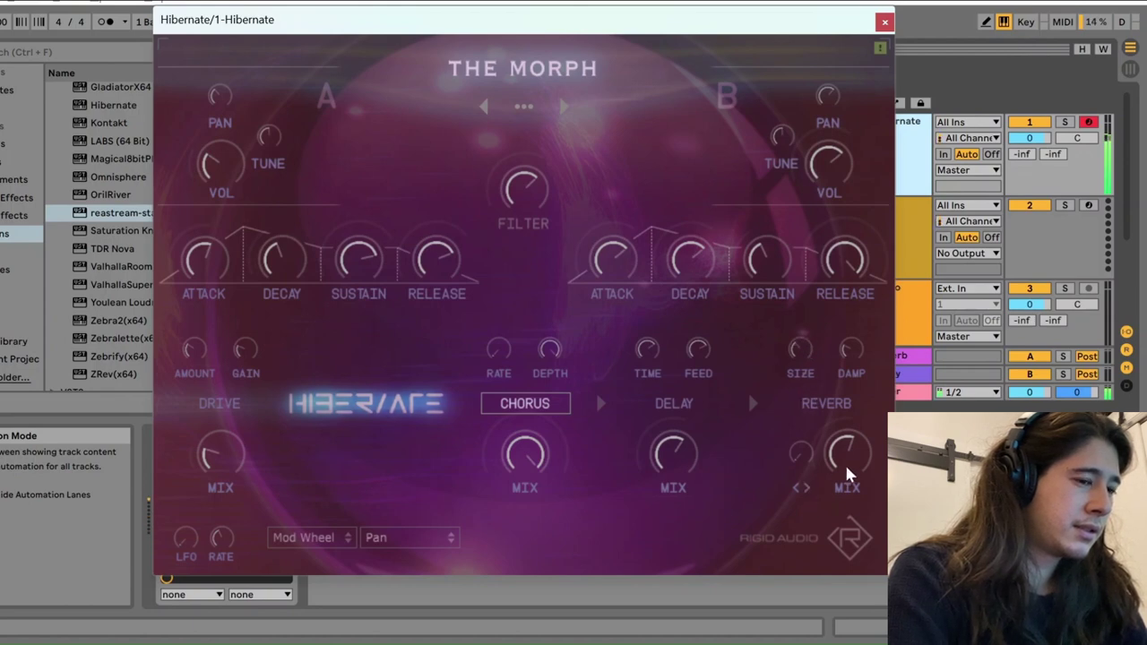
pyautogui.moveTo(845, 462); pyautogui.dragTo(835, 510)
pyautogui.moveTo(523, 489); pyautogui.dragTo(555, 598)
pyautogui.moveTo(528, 433); pyautogui.dragTo(530, 470)
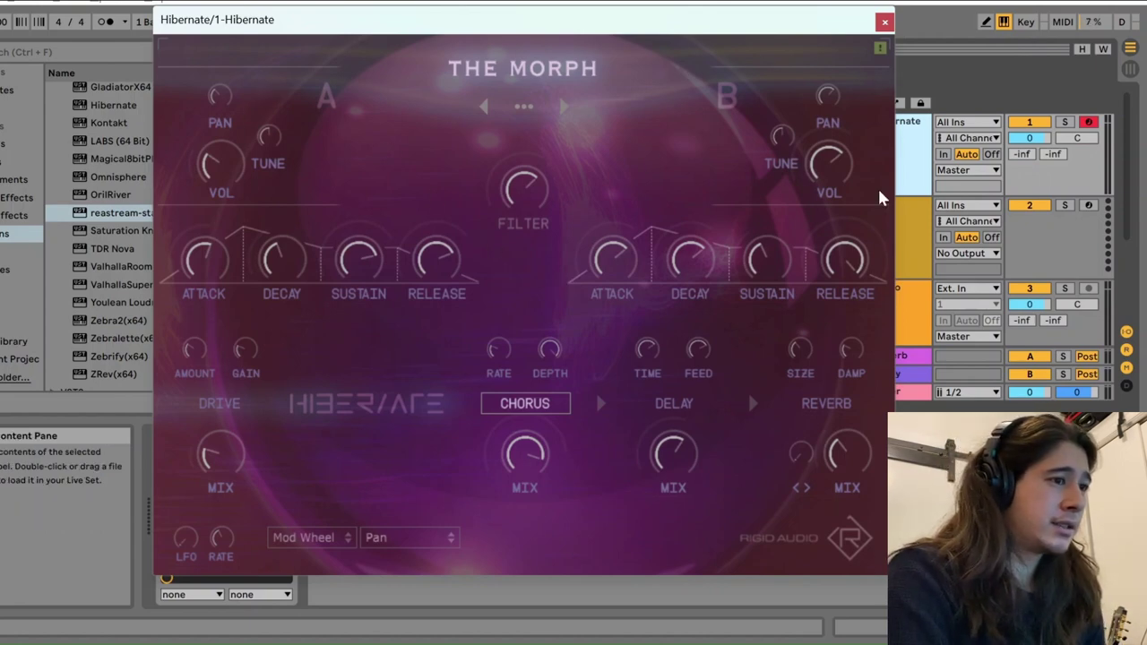
# - Load the Green Comet preset and set the attack of layers A and B to minimum
pyautogui.click(526, 107)
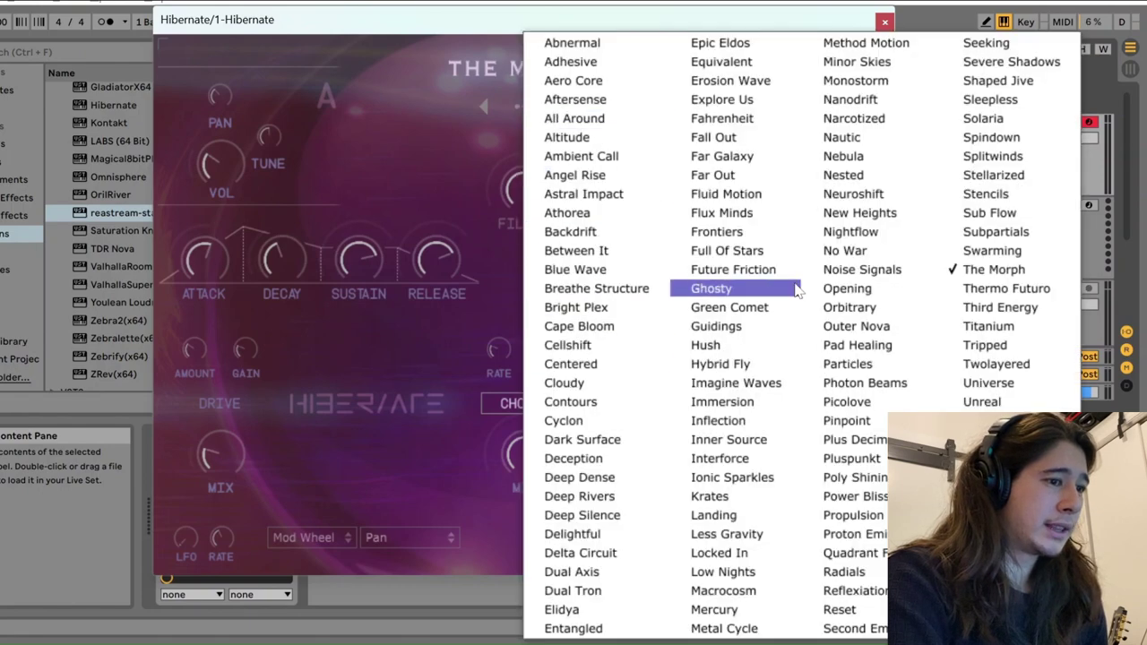
pyautogui.click(730, 307)
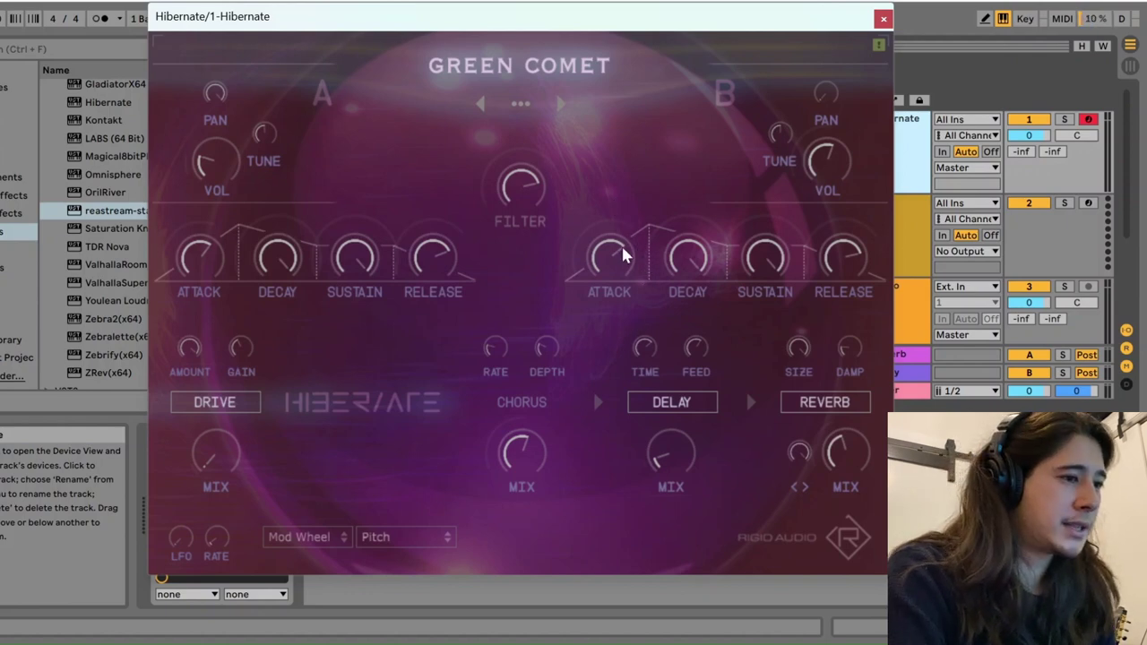
pyautogui.moveTo(628, 256); pyautogui.dragTo(602, 479)
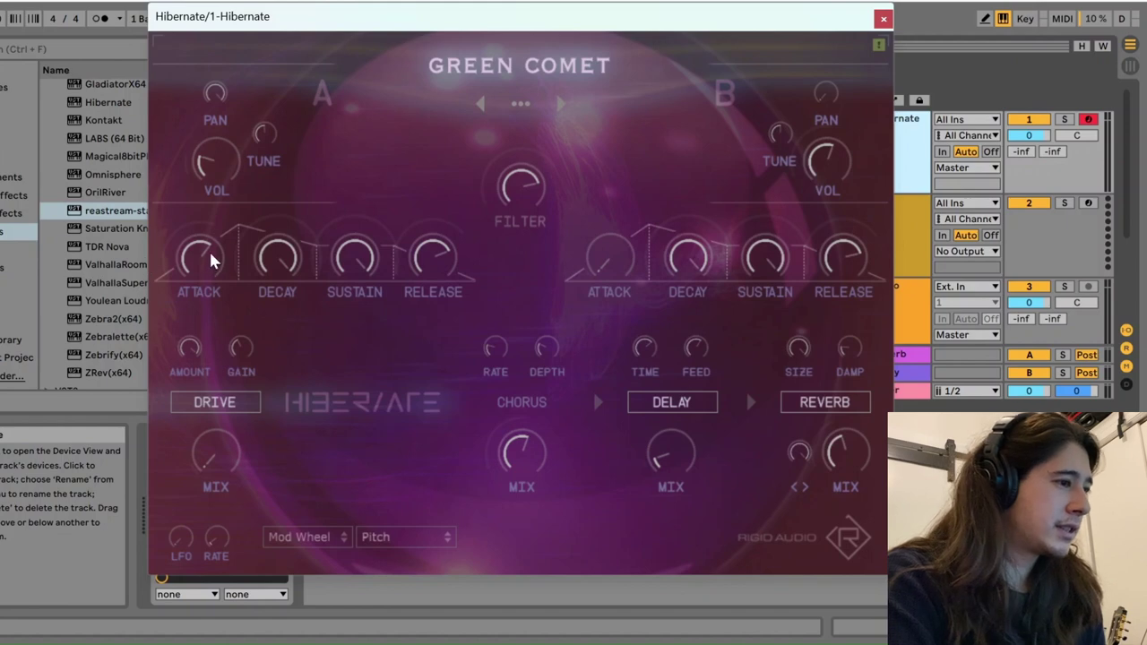
pyautogui.moveTo(209, 249); pyautogui.dragTo(210, 638)
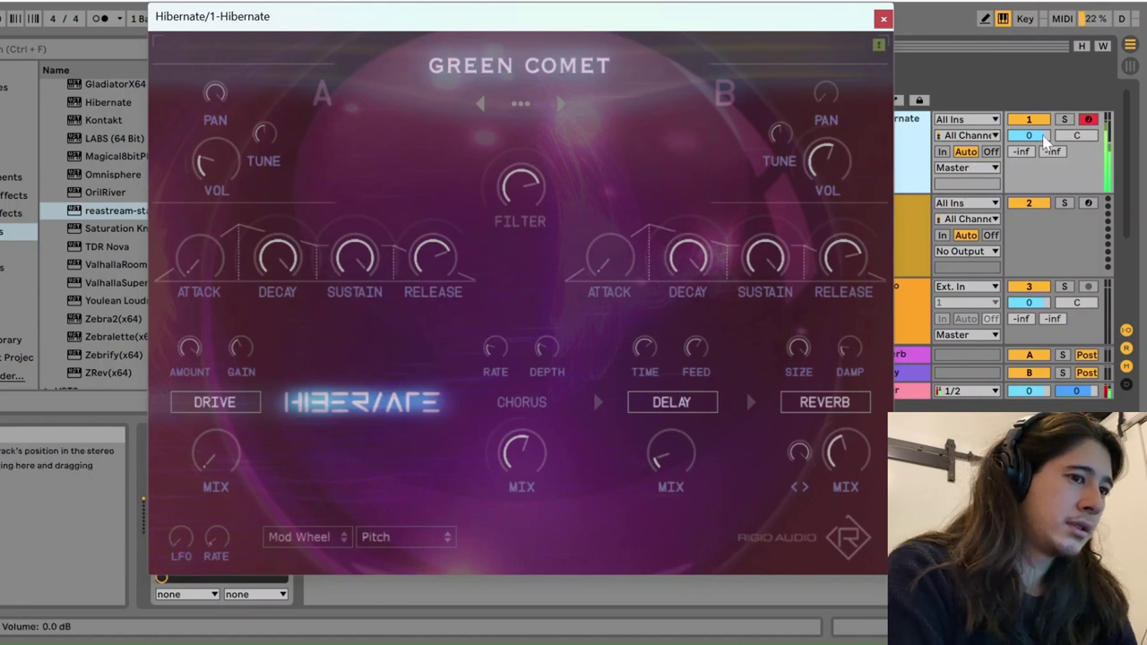
# - Lower the Hibernate track's volume to -12.1 dB and raise the attack of layers A and B slightly above minimum
pyautogui.moveTo(1031, 136); pyautogui.dragTo(1031, 156)
pyautogui.click(644, 158)
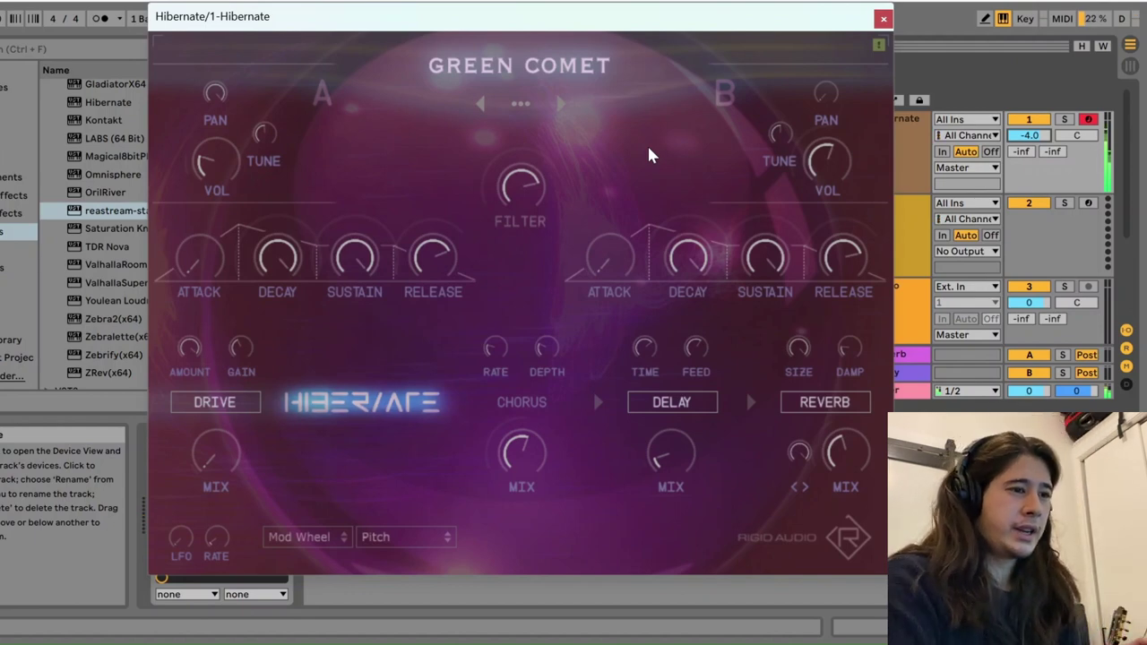
pyautogui.moveTo(1031, 136); pyautogui.dragTo(1031, 176)
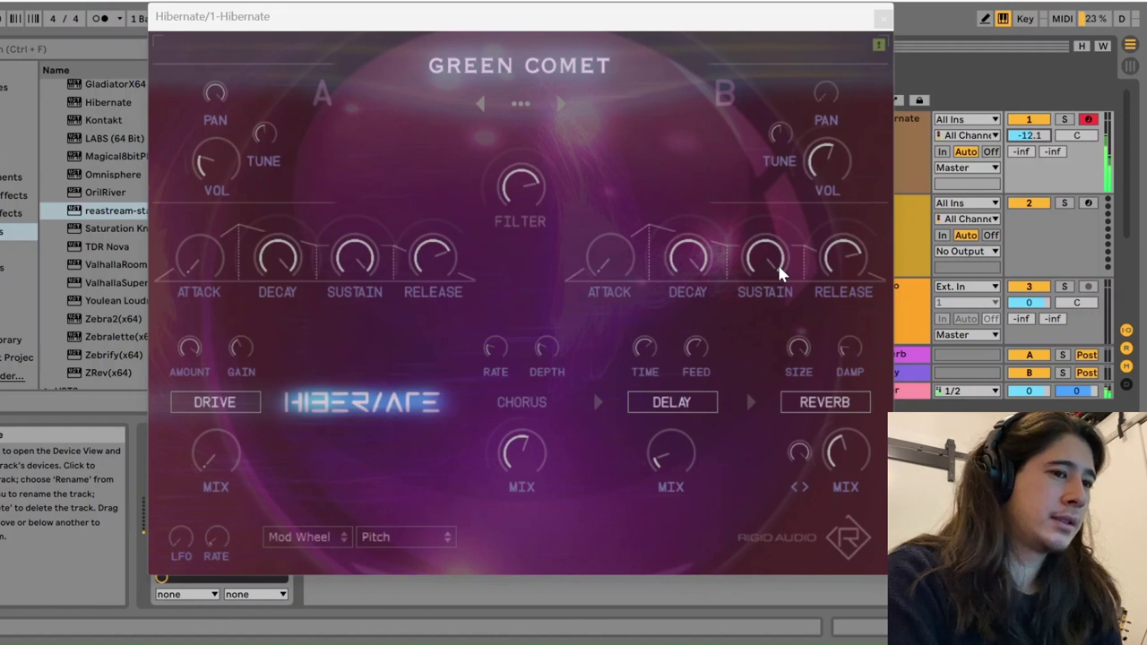
pyautogui.moveTo(624, 258); pyautogui.dragTo(615, 184)
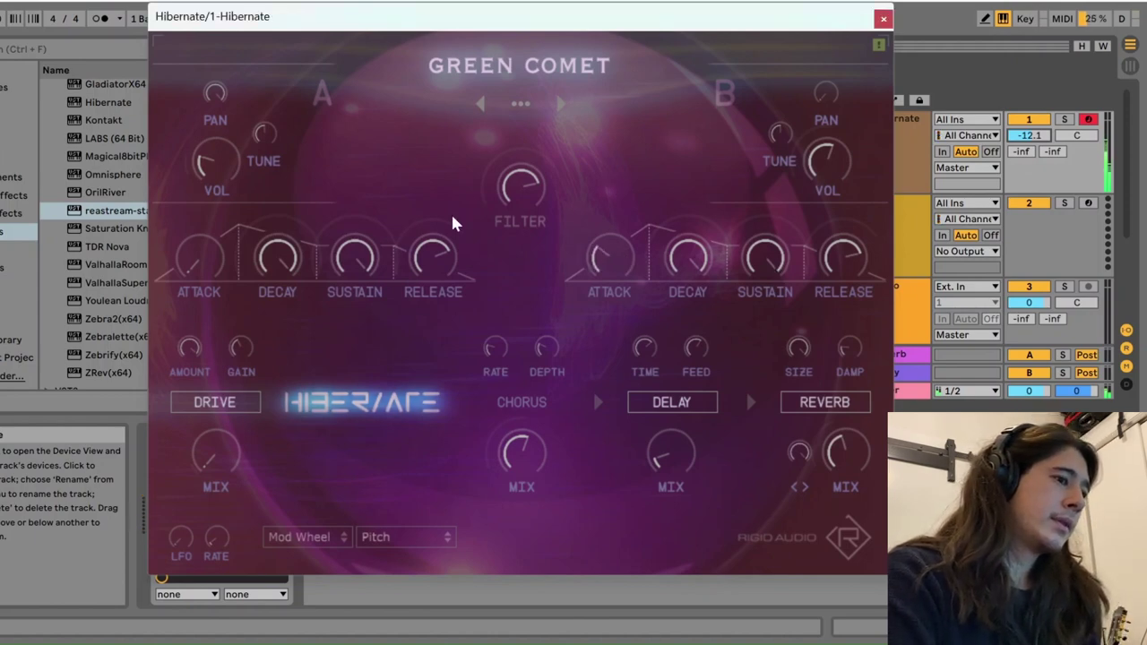
pyautogui.moveTo(210, 250); pyautogui.dragTo(202, 203)
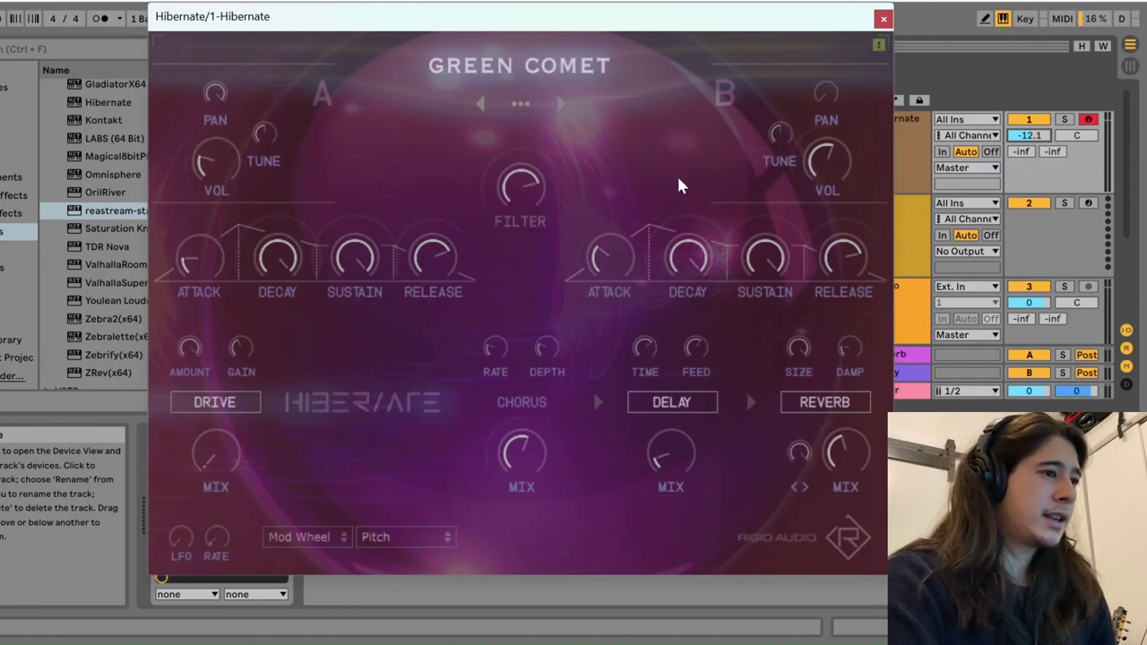
# - Load the Sleepless preset and set the Hibernate track's volume to -6.1 dB
pyautogui.click(519, 105)
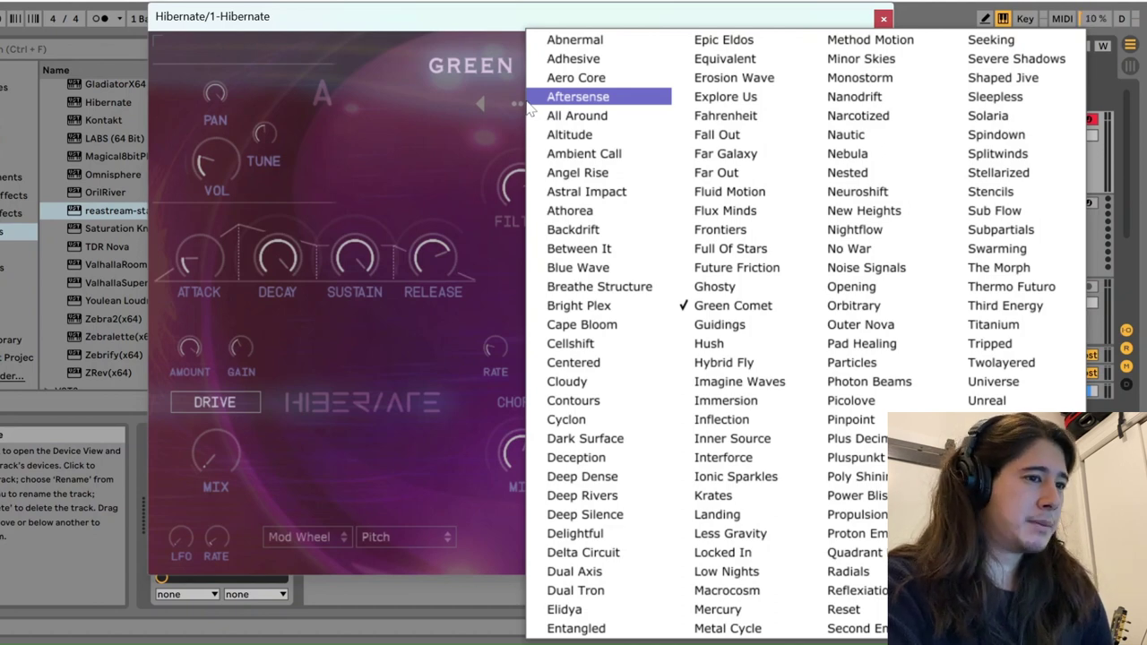
pyautogui.click(1000, 100)
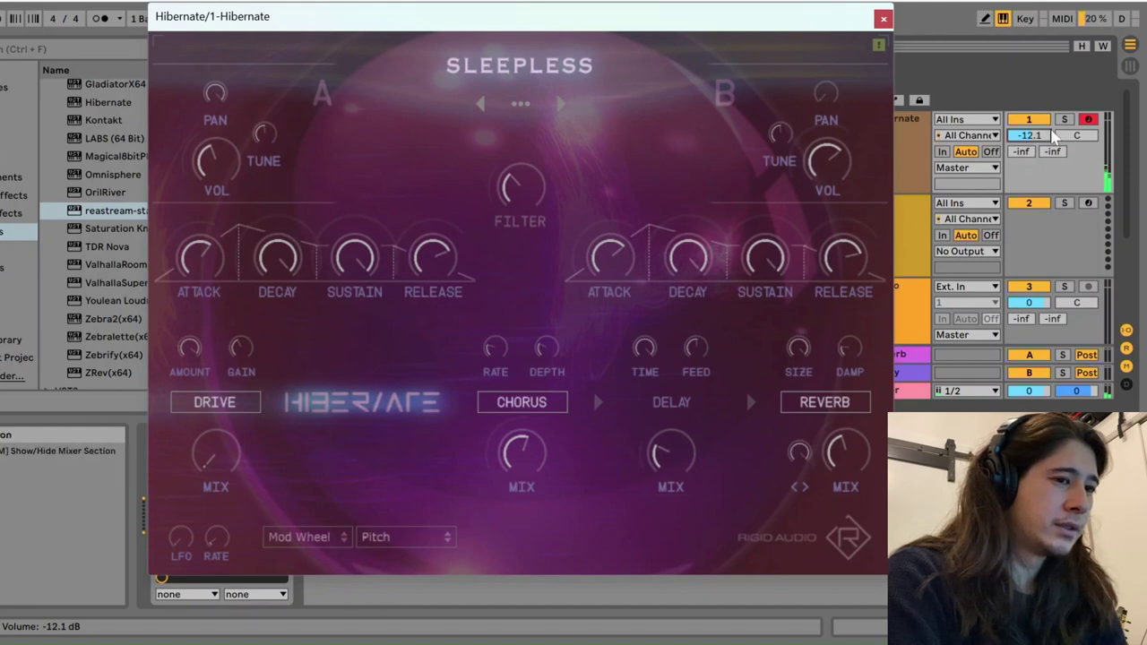
pyautogui.moveTo(1031, 150); pyautogui.dragTo(1031, 111)
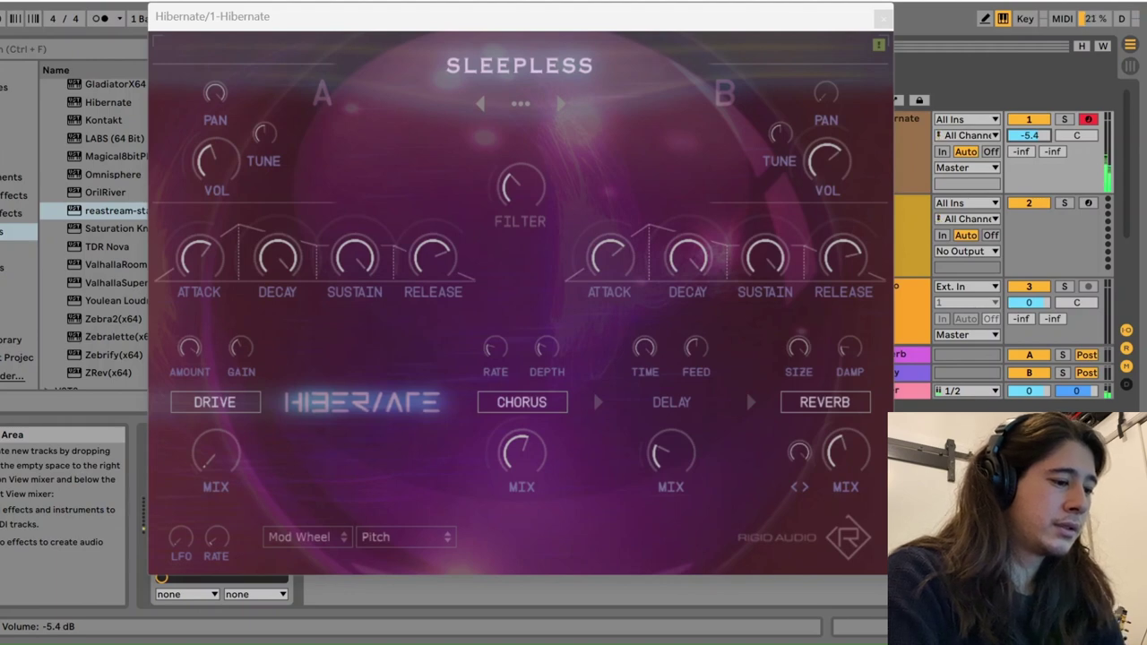
pyautogui.moveTo(1029, 135); pyautogui.dragTo(1029, 136)
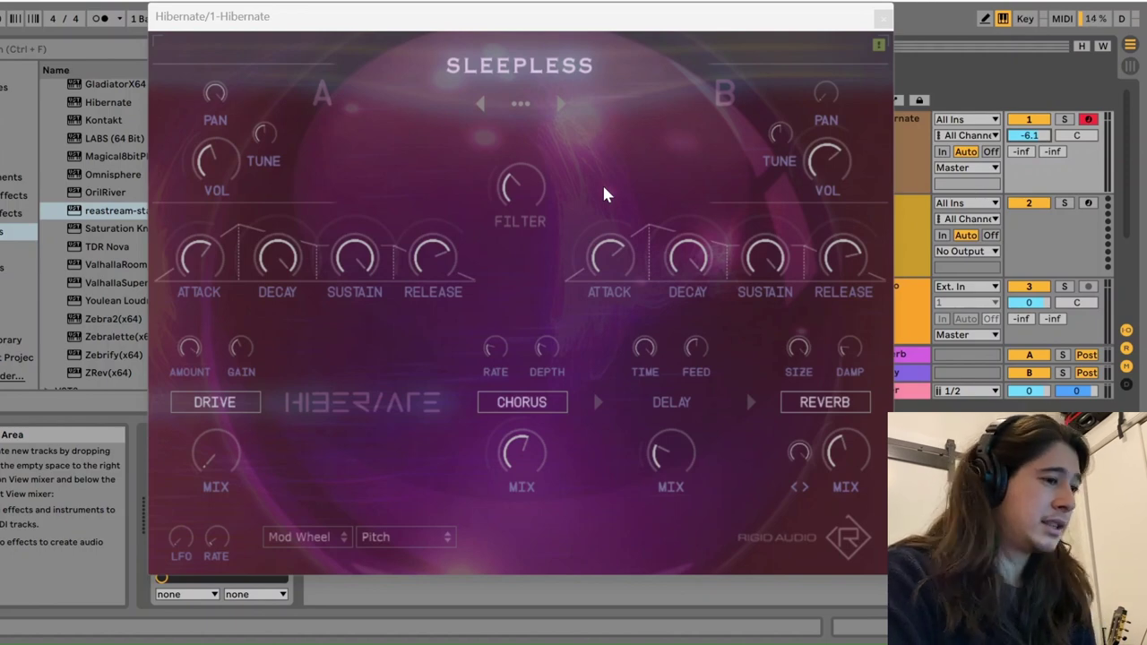
pyautogui.click(522, 104)
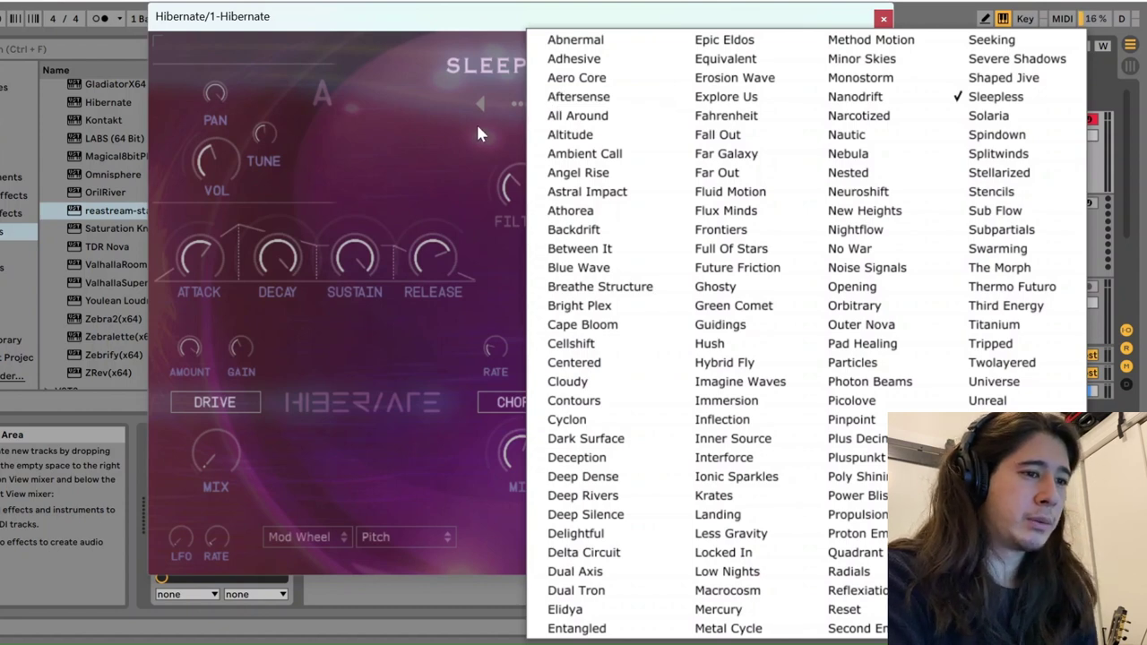
pyautogui.click(478, 130)
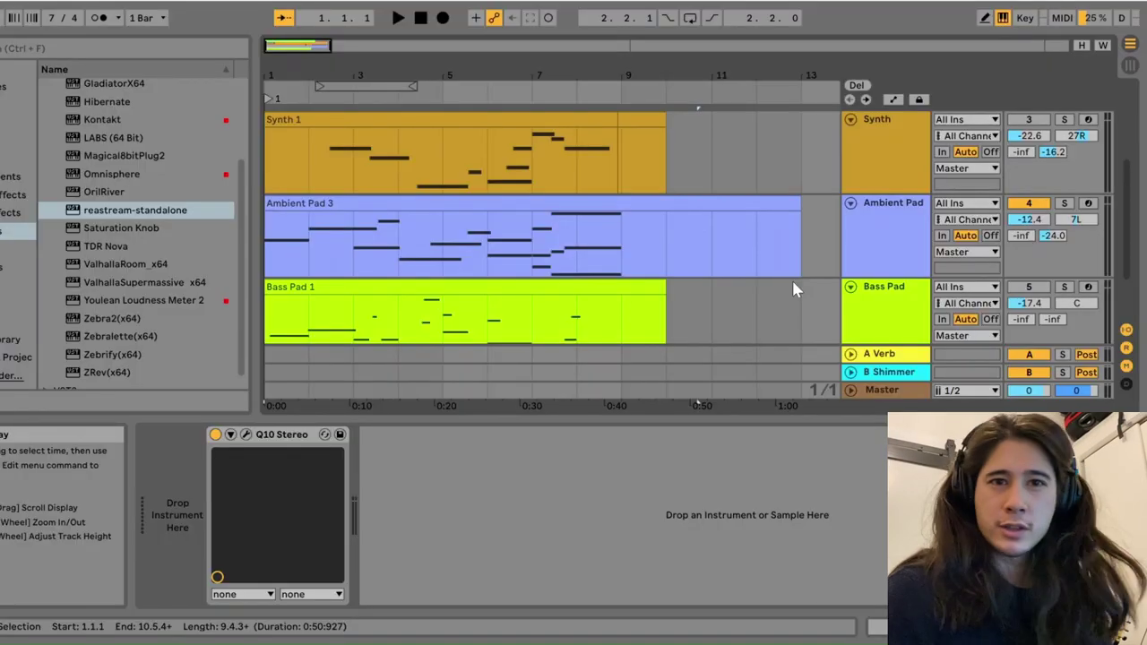
# - Select the Ambient Pad 3 clip to bring up the Ambient Pad track's device chain
pyautogui.click(598, 199)
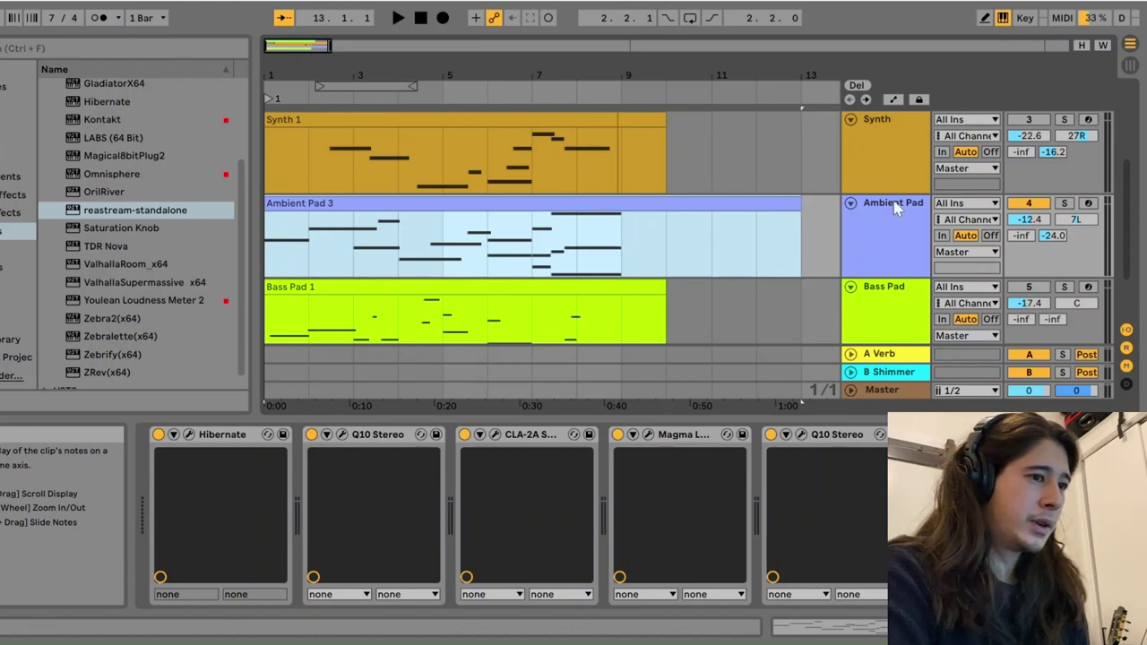
# - Open the Hibernate plug-in on the Ambient Pad track and move its window clear of the start of the clips
pyautogui.click(888, 248)
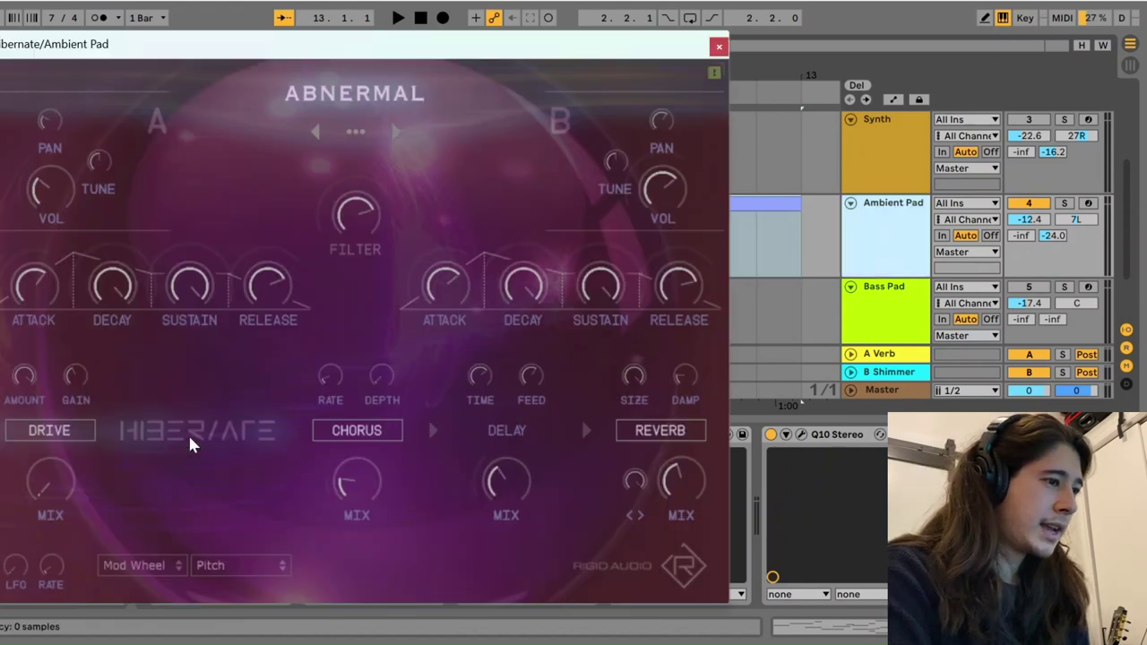
pyautogui.click(188, 436)
pyautogui.moveTo(435, 52); pyautogui.dragTo(609, 29)
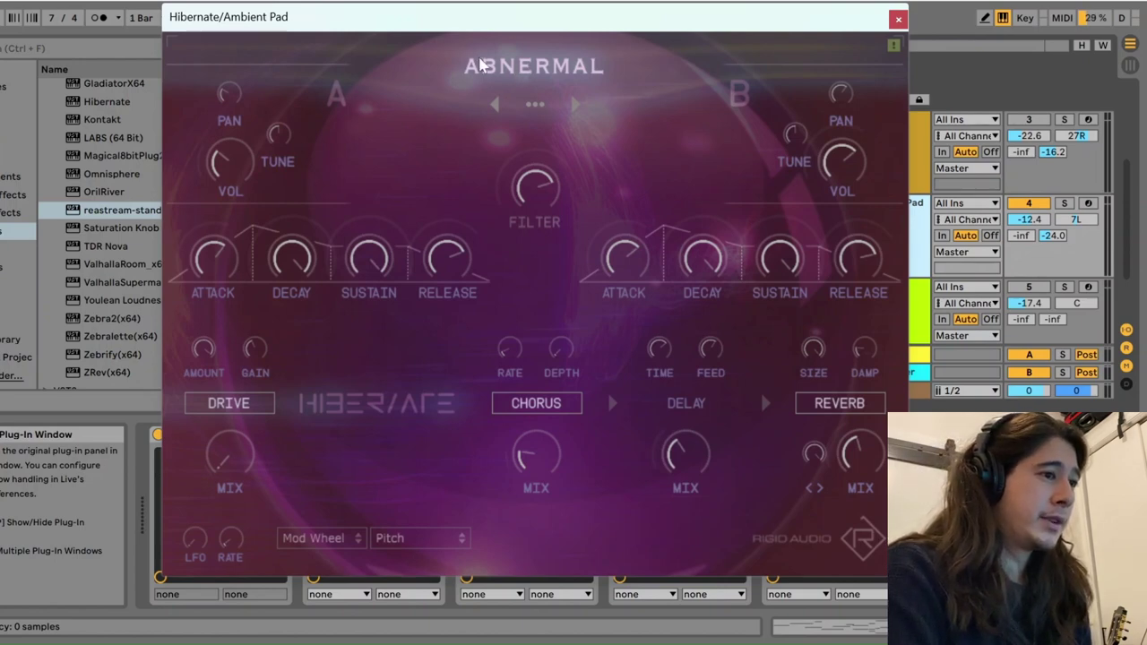
pyautogui.moveTo(448, 25); pyautogui.dragTo(583, 93)
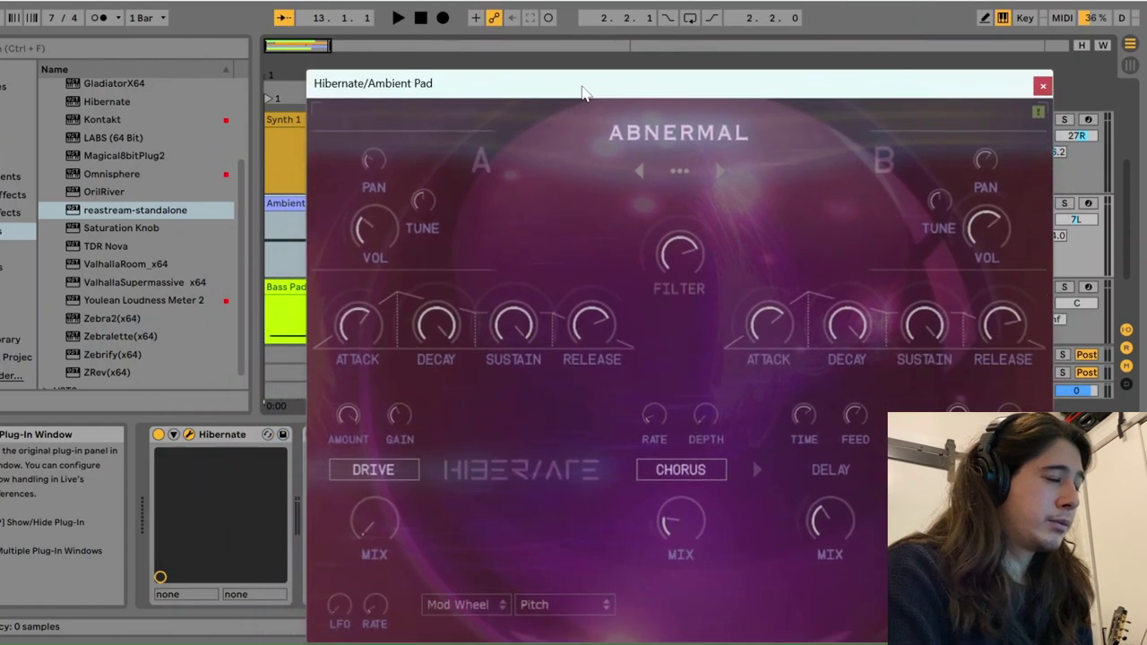
# - Play the Ambient Pad 3 clip from its start while viewing the Abnermal preset, and close the Hibernate window
pyautogui.click(275, 204)
pyautogui.press('space')
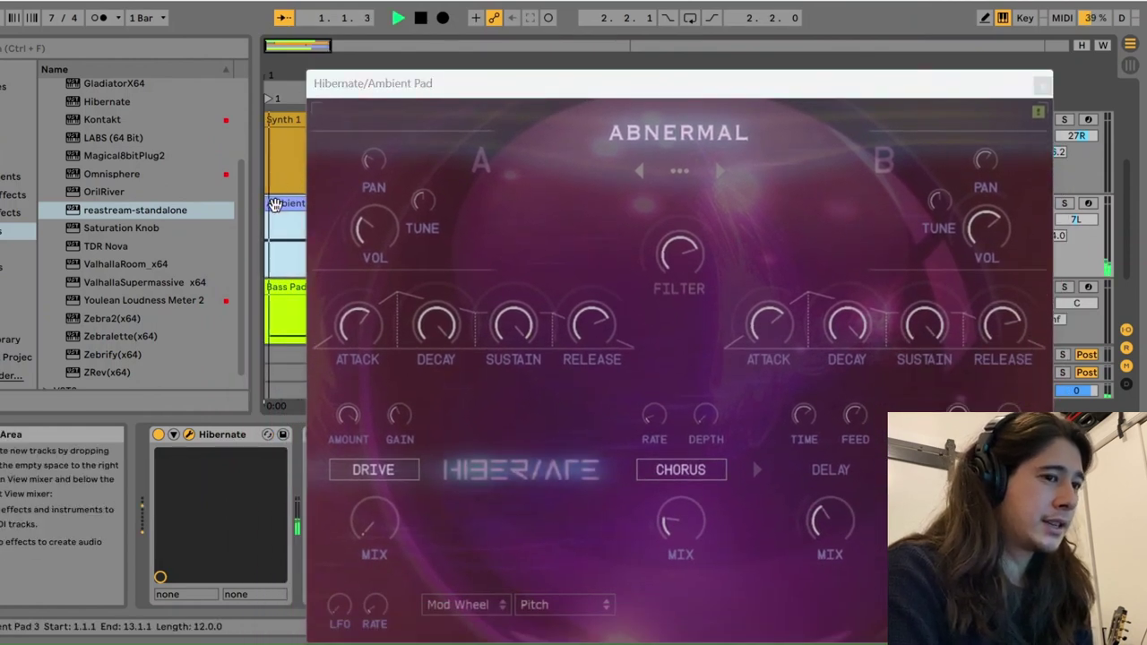
pyautogui.click(510, 90)
pyautogui.moveTo(509, 90); pyautogui.dragTo(404, 13)
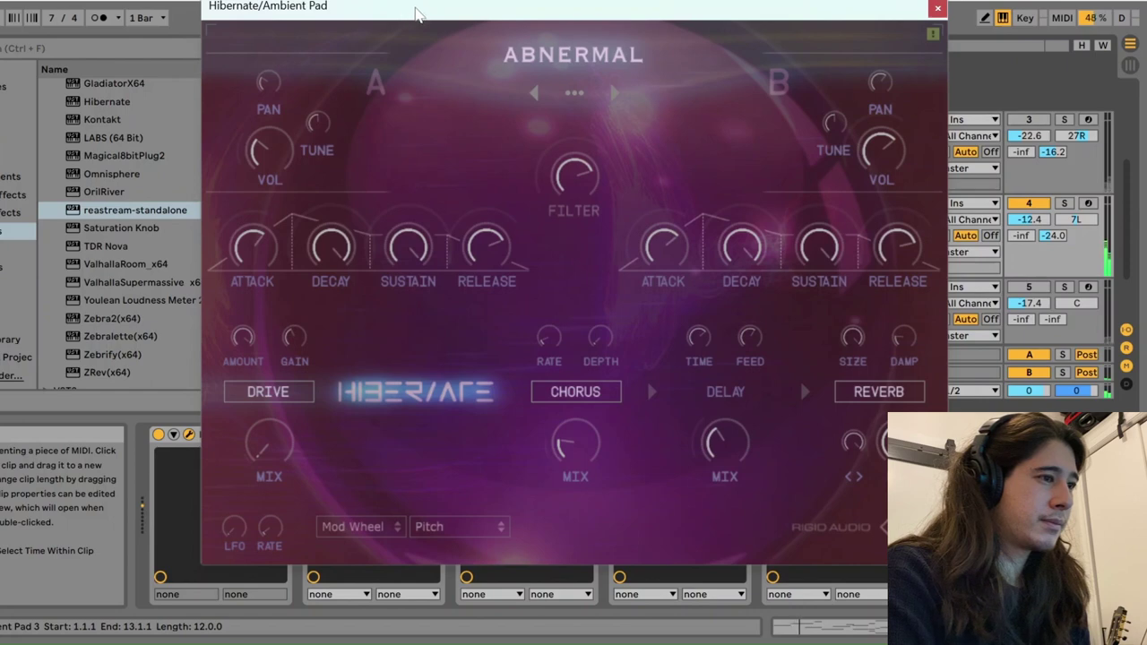
pyautogui.moveTo(405, 13); pyautogui.dragTo(357, 45)
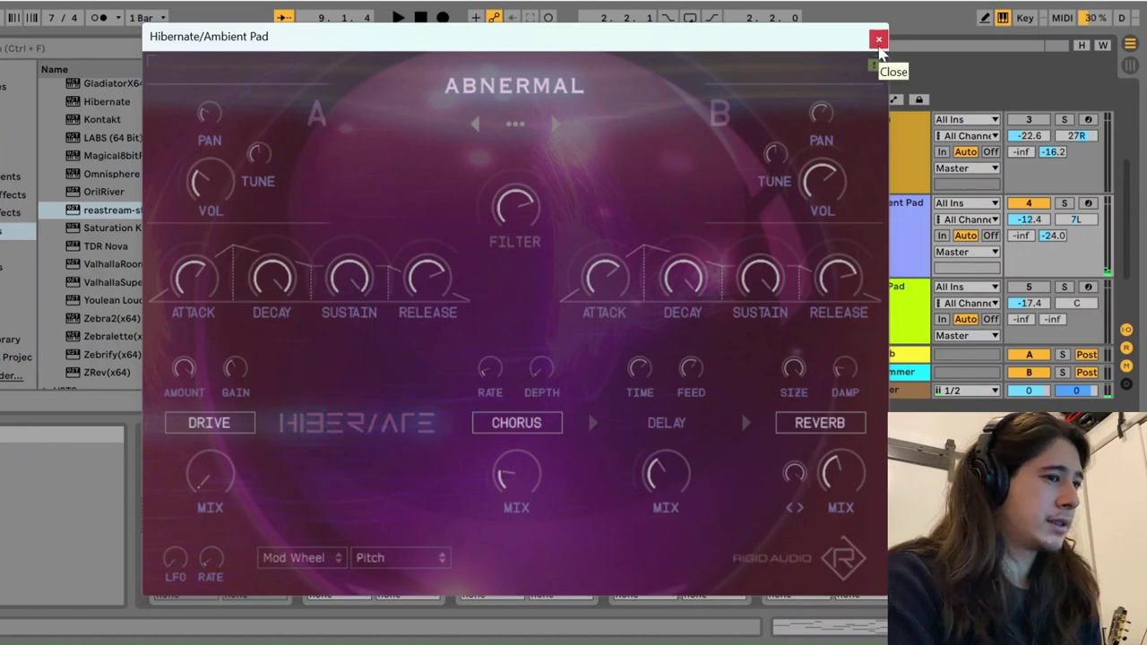
pyautogui.click(878, 41)
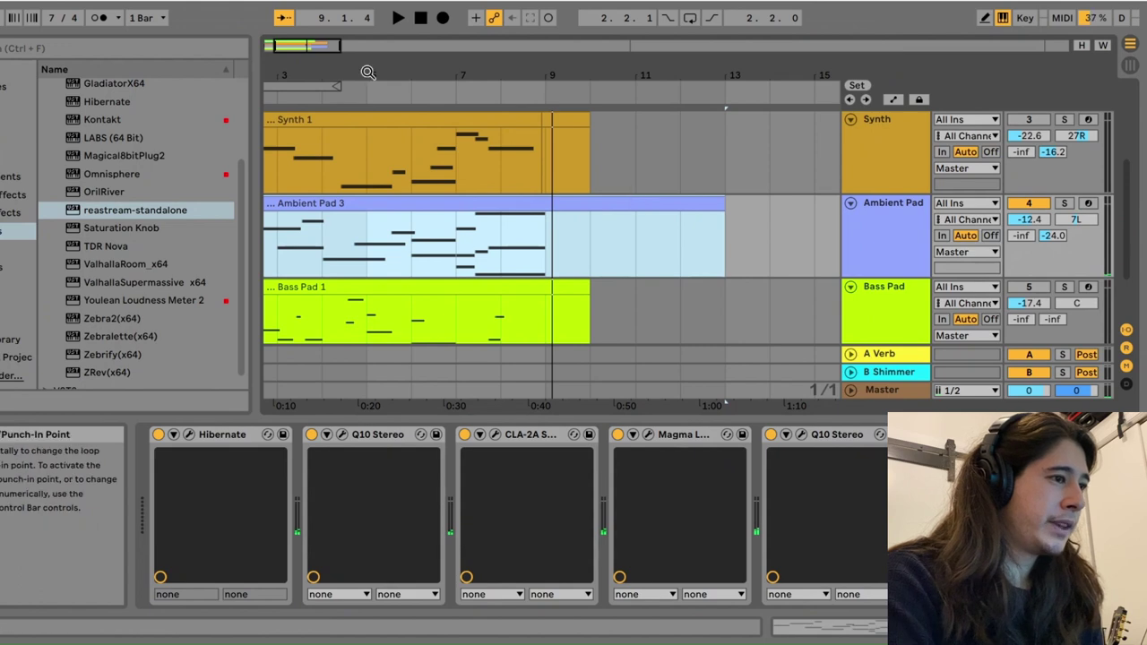
# - Turn on the Synth track and play the arrangement from bar 4 to hear it together with the Ambient Pad
pyautogui.scroll(3, 692, 302)
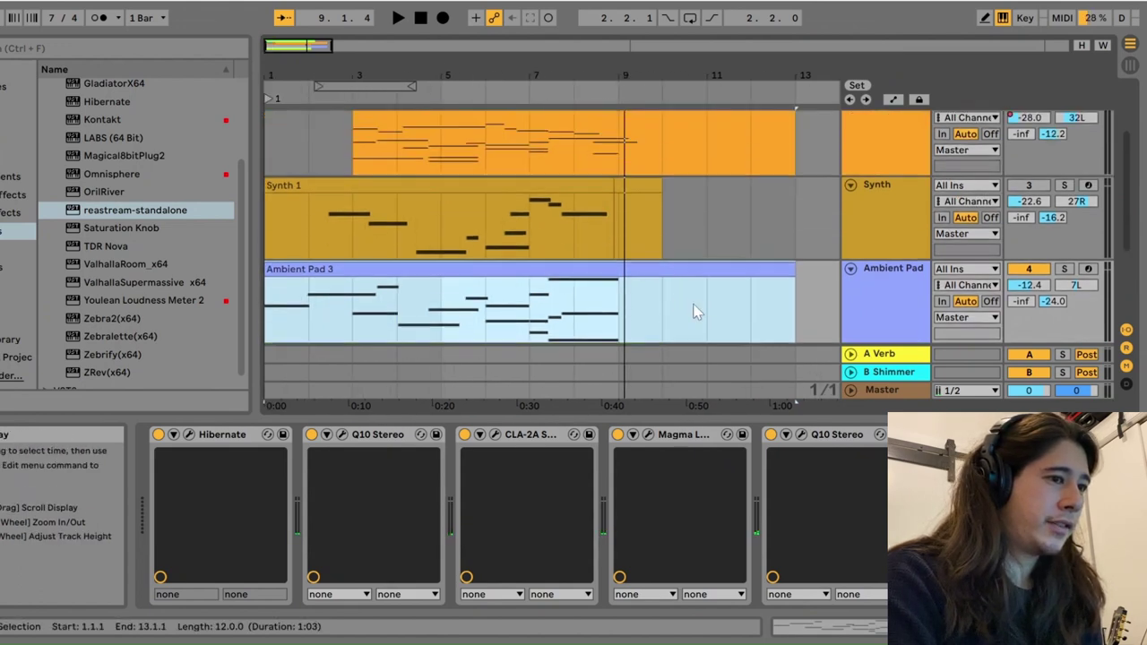
pyautogui.click(751, 255)
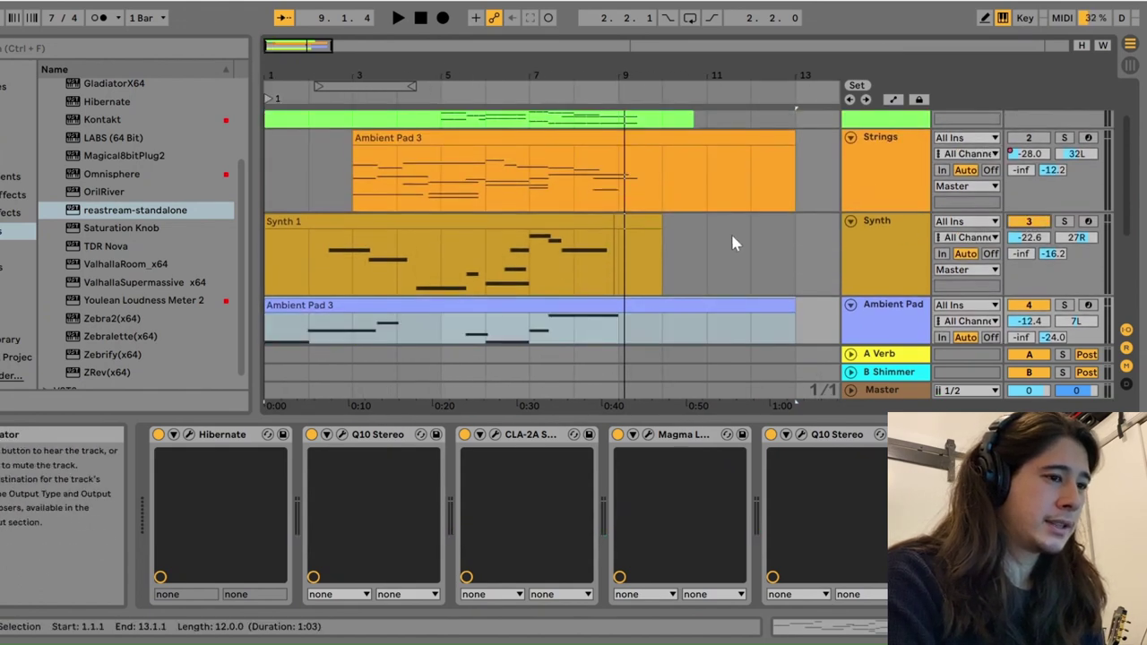
pyautogui.click(398, 253)
pyautogui.press('space')
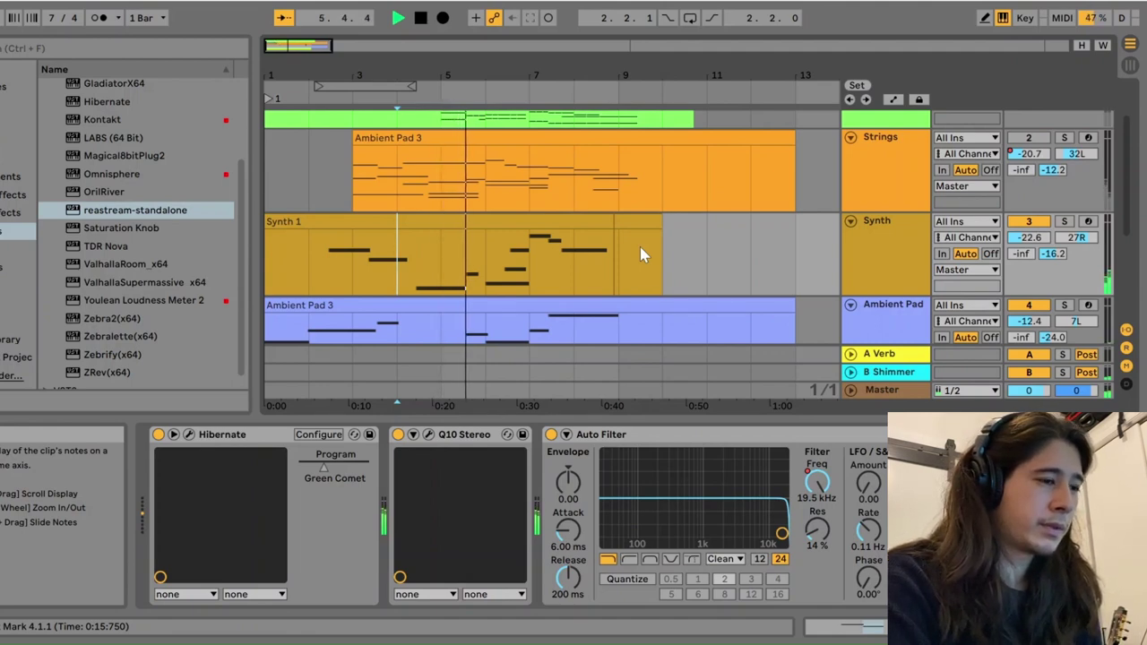
pyautogui.scroll(-1, 640, 246)
pyautogui.scroll(-4, 640, 247)
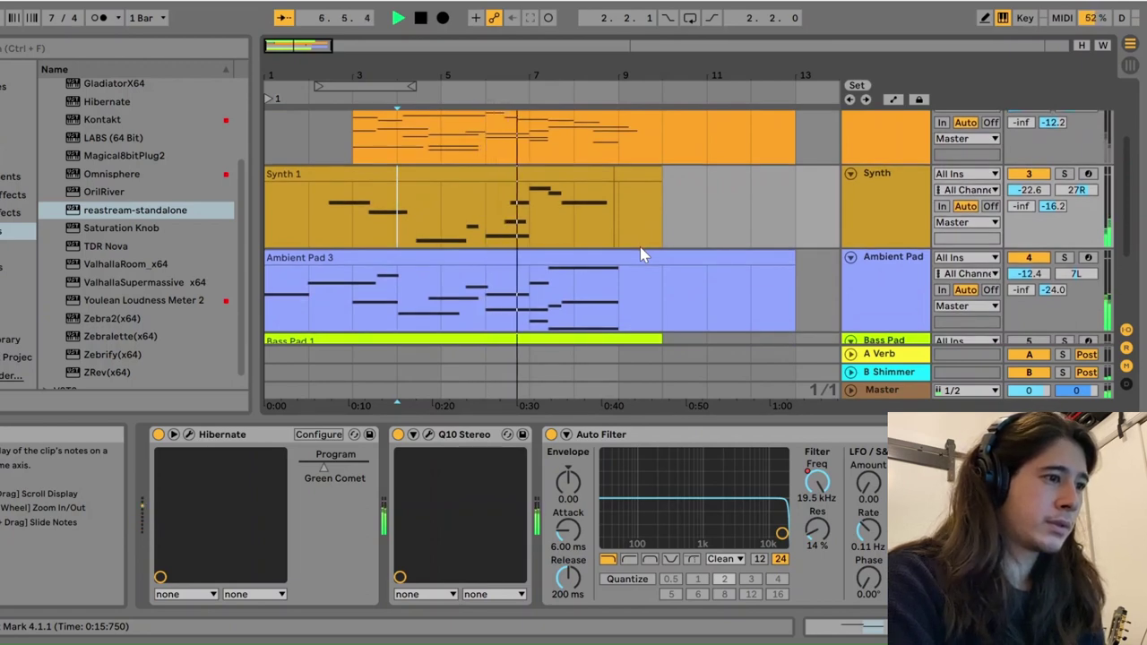
pyautogui.scroll(-6, 640, 247)
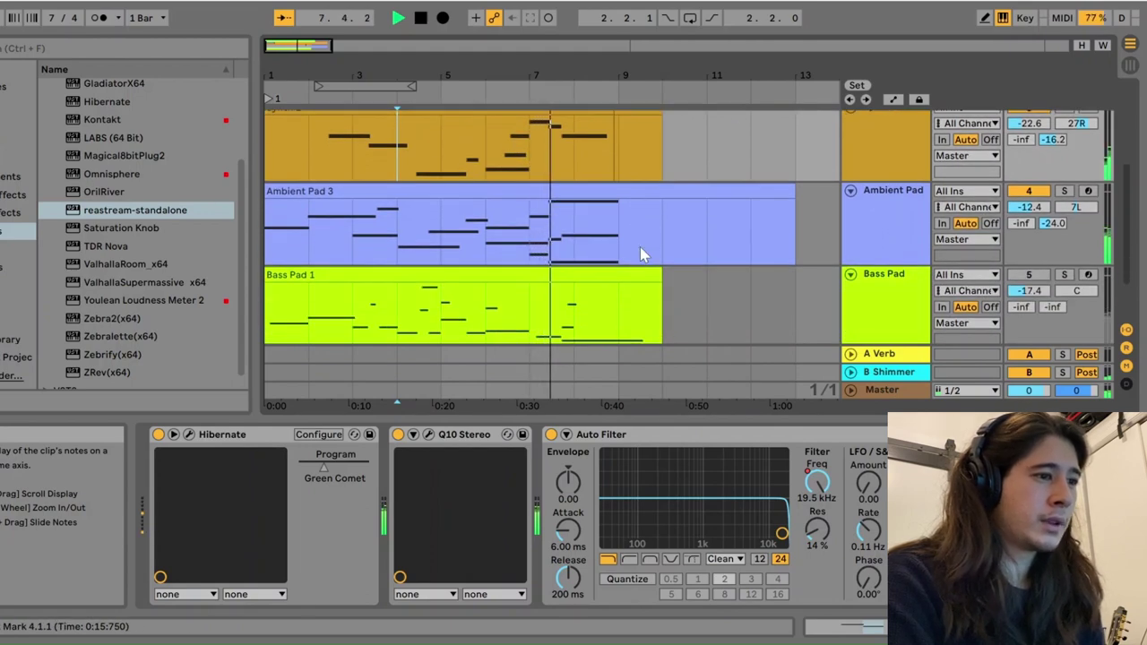
pyautogui.click(739, 224)
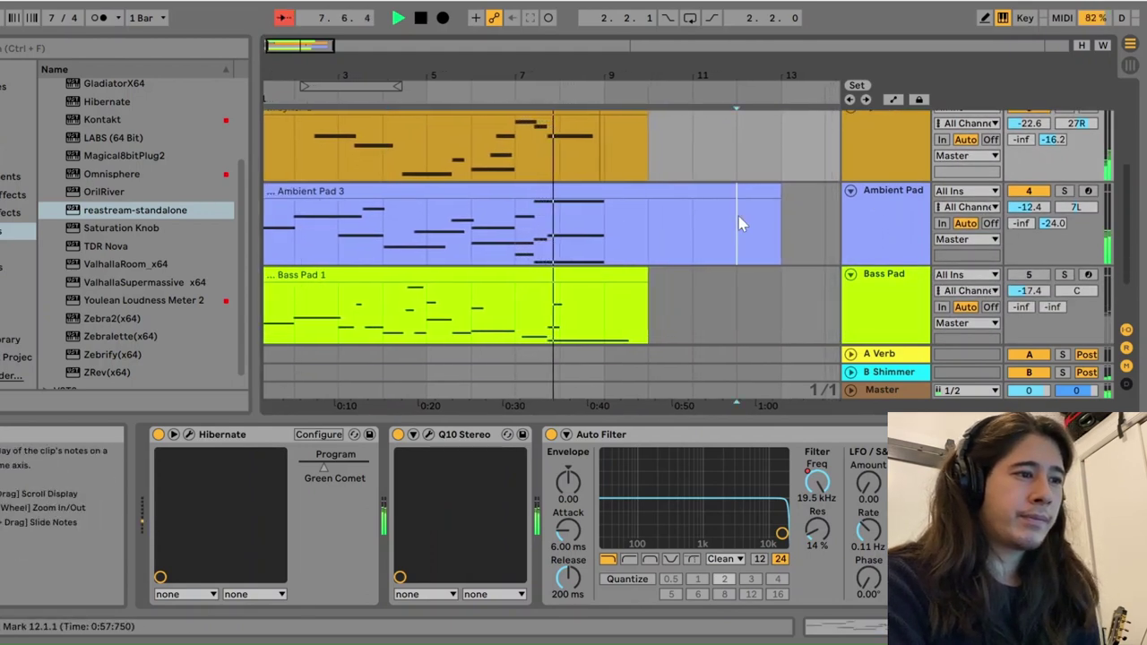
pyautogui.press('space')
pyautogui.hscroll(-1, 762, 243)
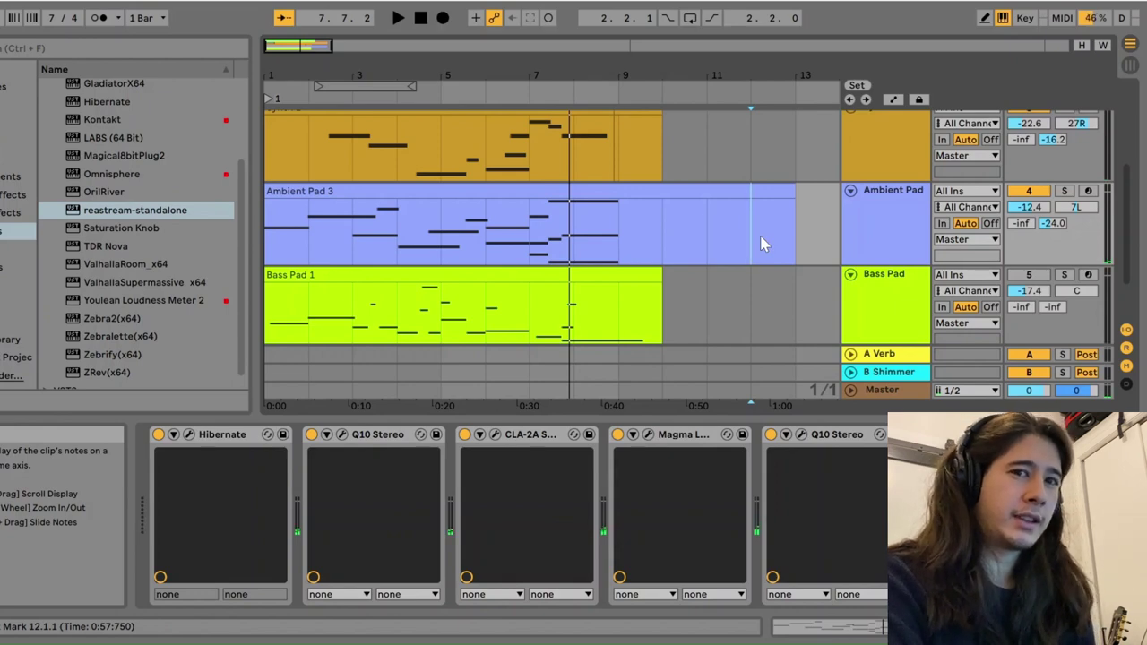
# - Solo the Bass Pad track and play it from bar 2 while viewing its Hibernate settings
pyautogui.click(858, 298)
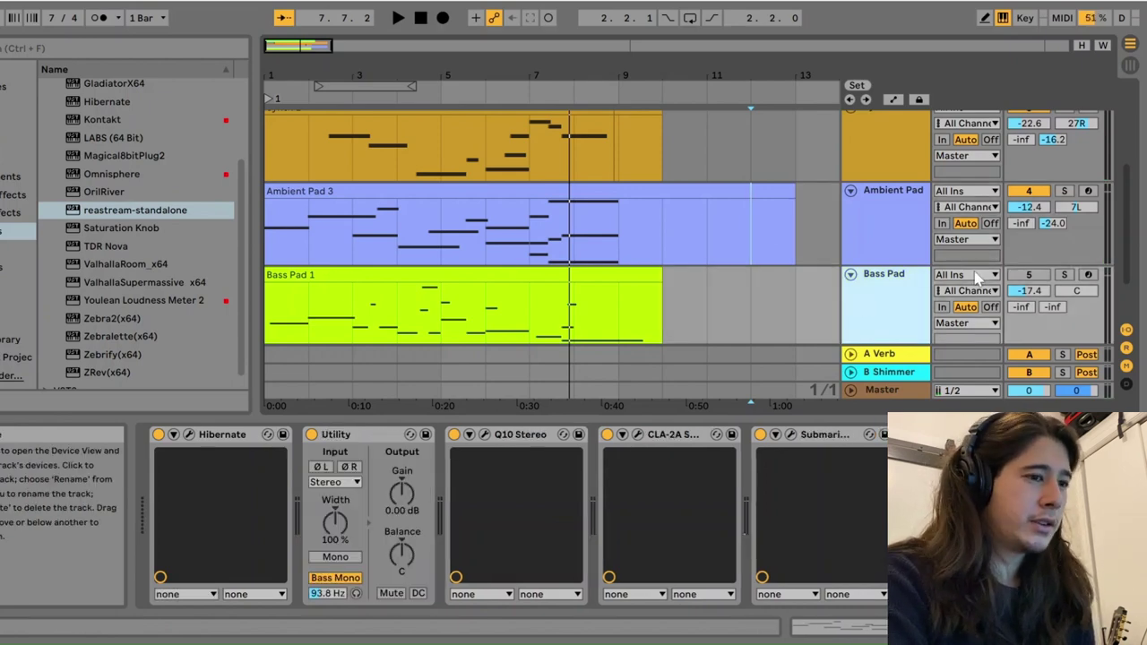
pyautogui.click(1066, 276)
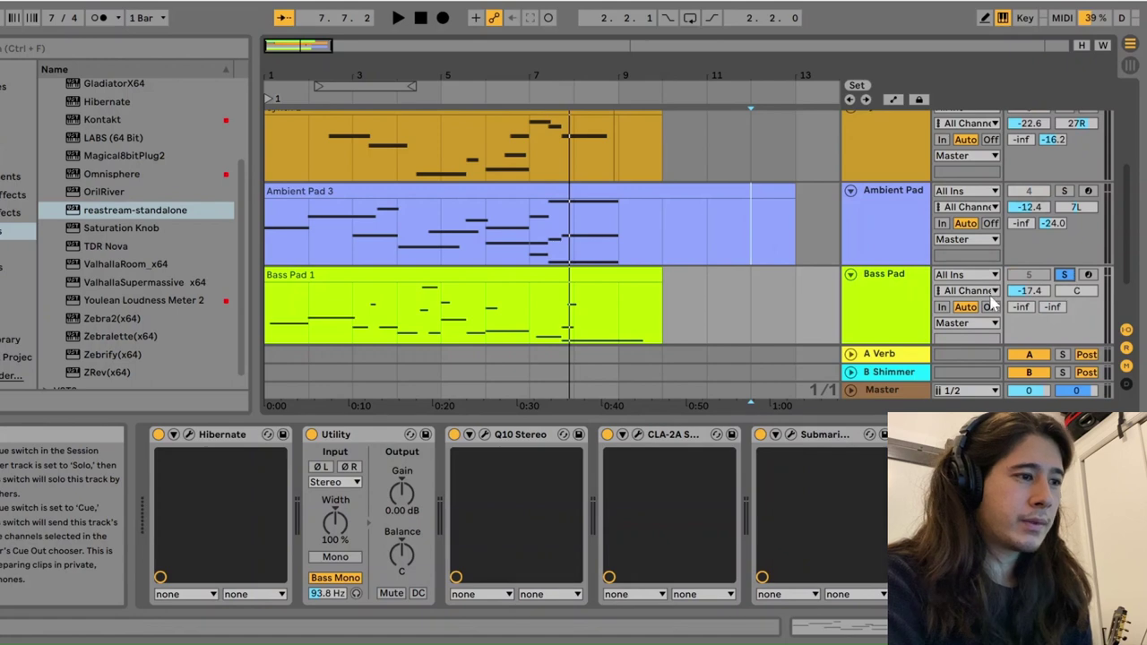
pyautogui.click(311, 318)
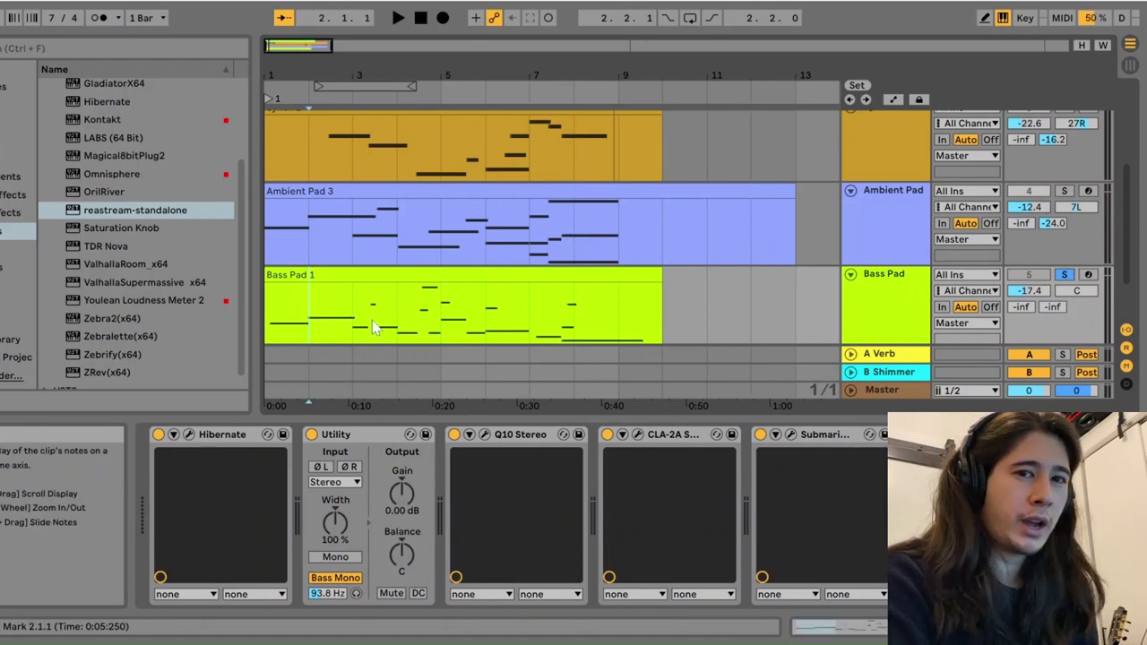
pyautogui.press('space')
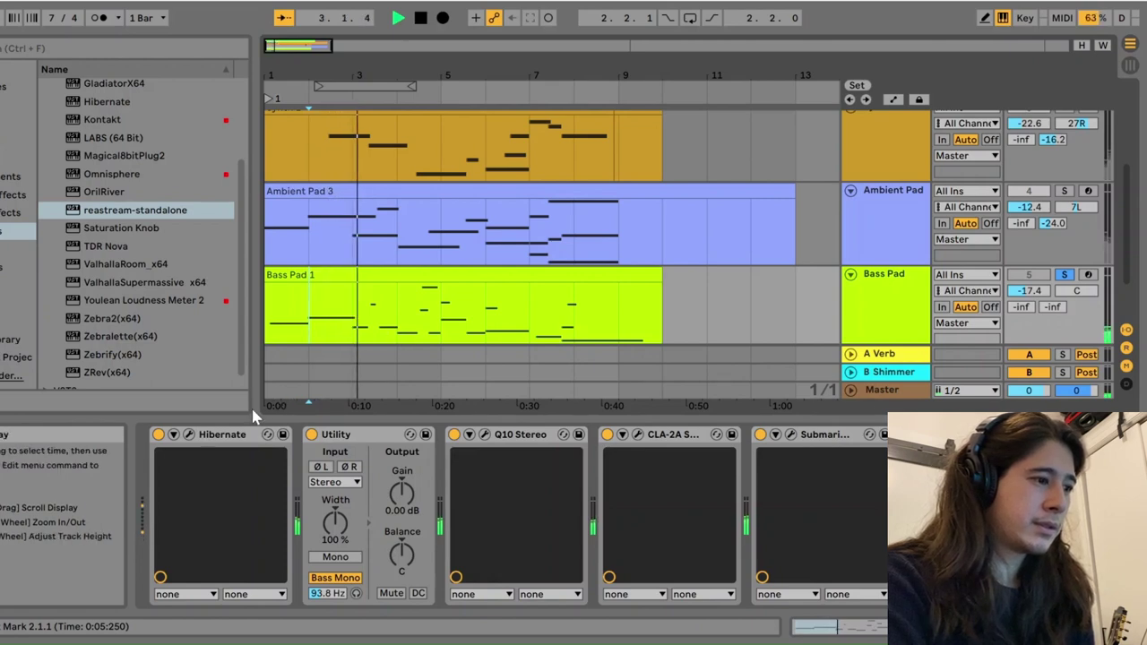
pyautogui.click(189, 433)
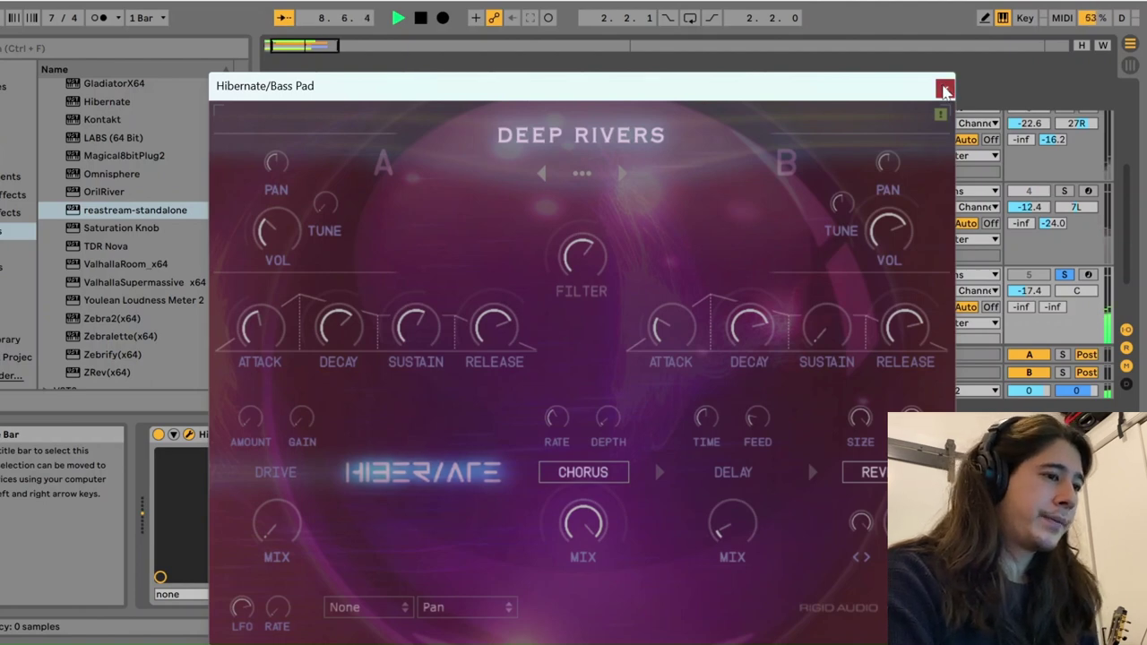
pyautogui.click(945, 90)
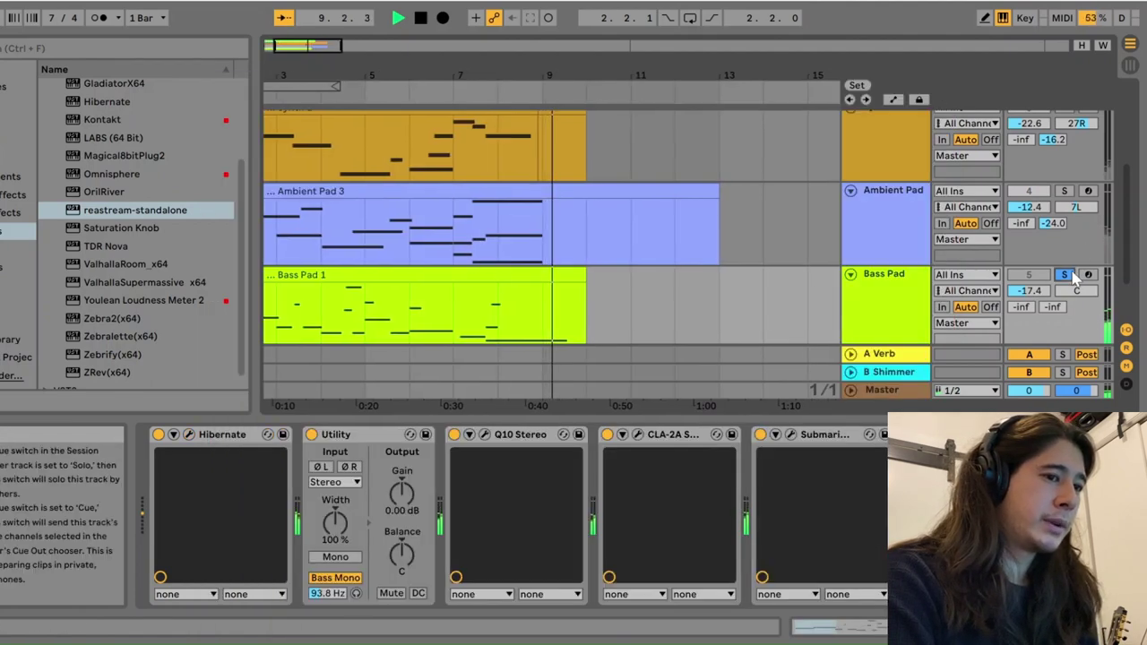
# - Unsolo the Bass Pad track, turn it on, and play it with the other pads from bar 6
pyautogui.click(397, 225)
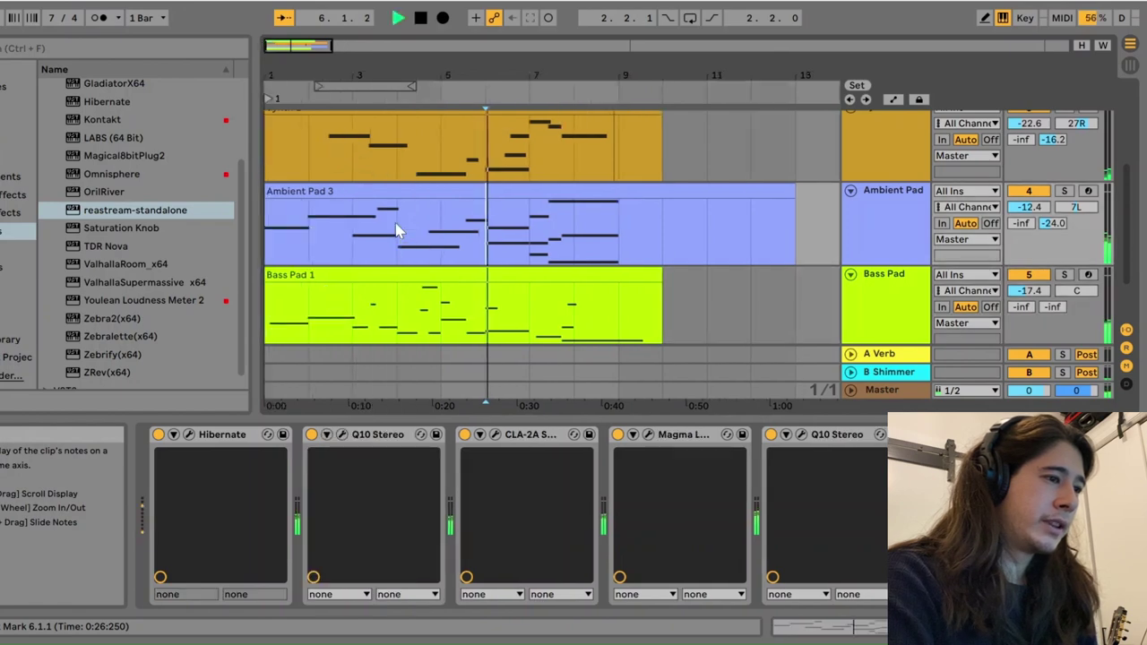
pyautogui.scroll(2, 587, 238)
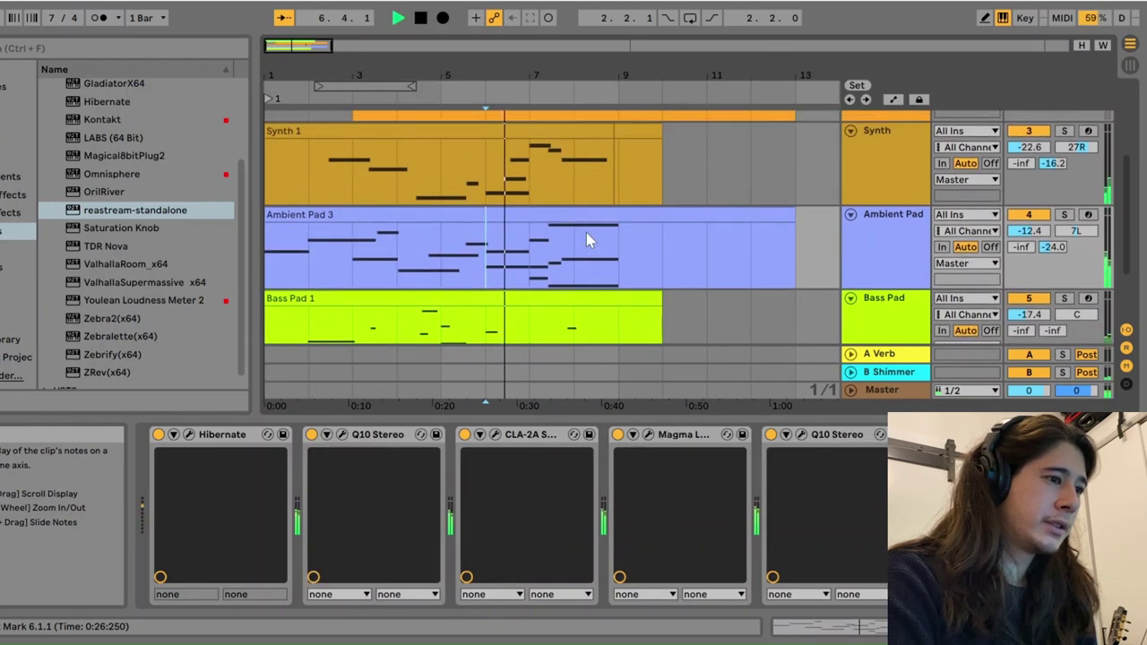
pyautogui.scroll(-2, 586, 234)
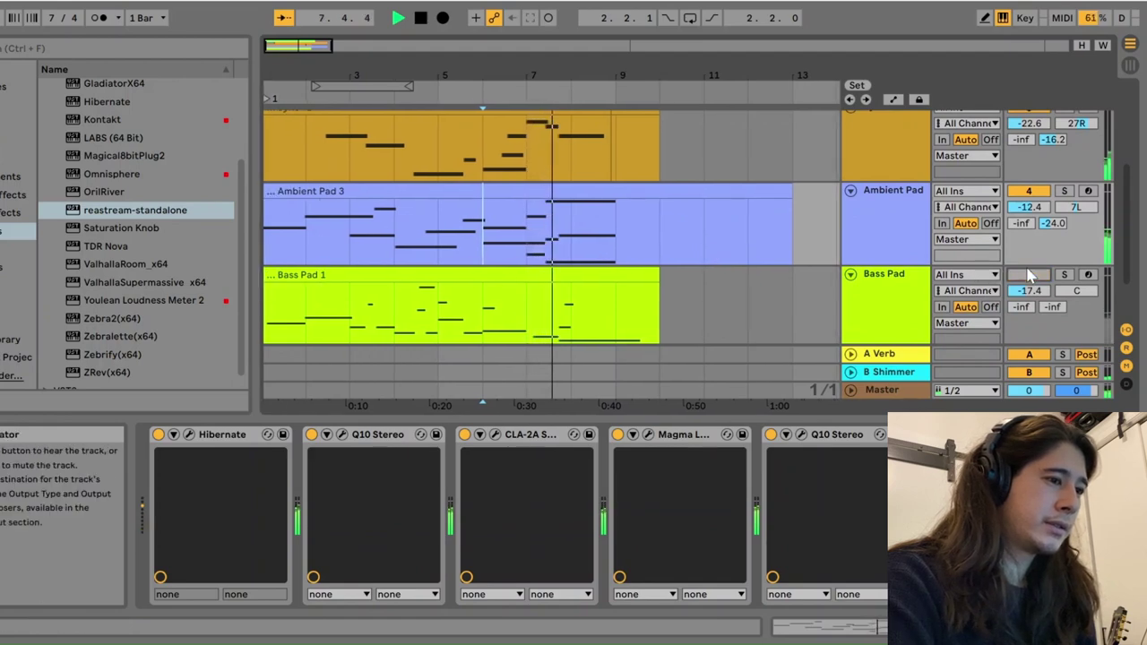
pyautogui.scroll(1, 724, 299)
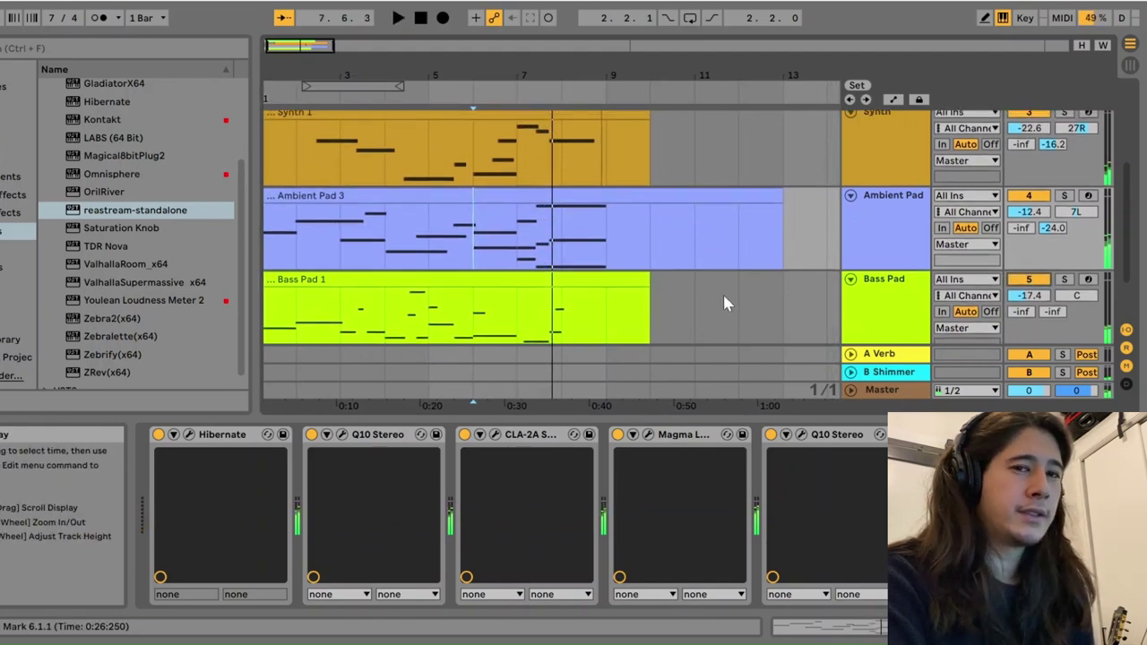
# - Turn on the 1 LABS track and select its 1-LABS 2 clip
pyautogui.scroll(4, 725, 303)
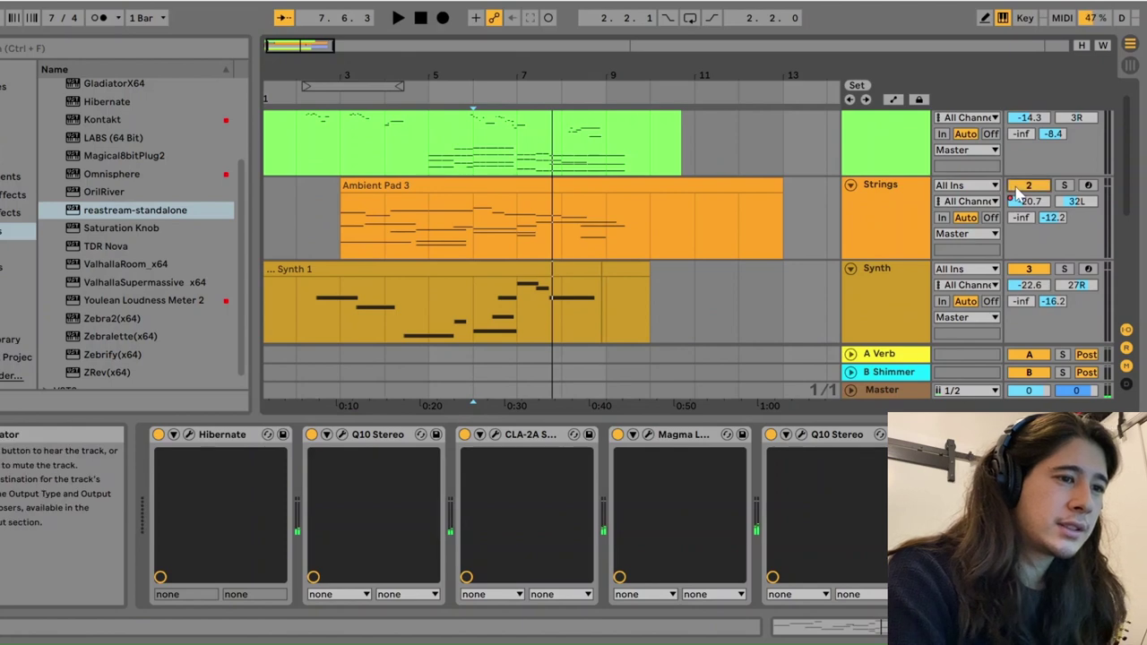
pyautogui.scroll(1, 1017, 192)
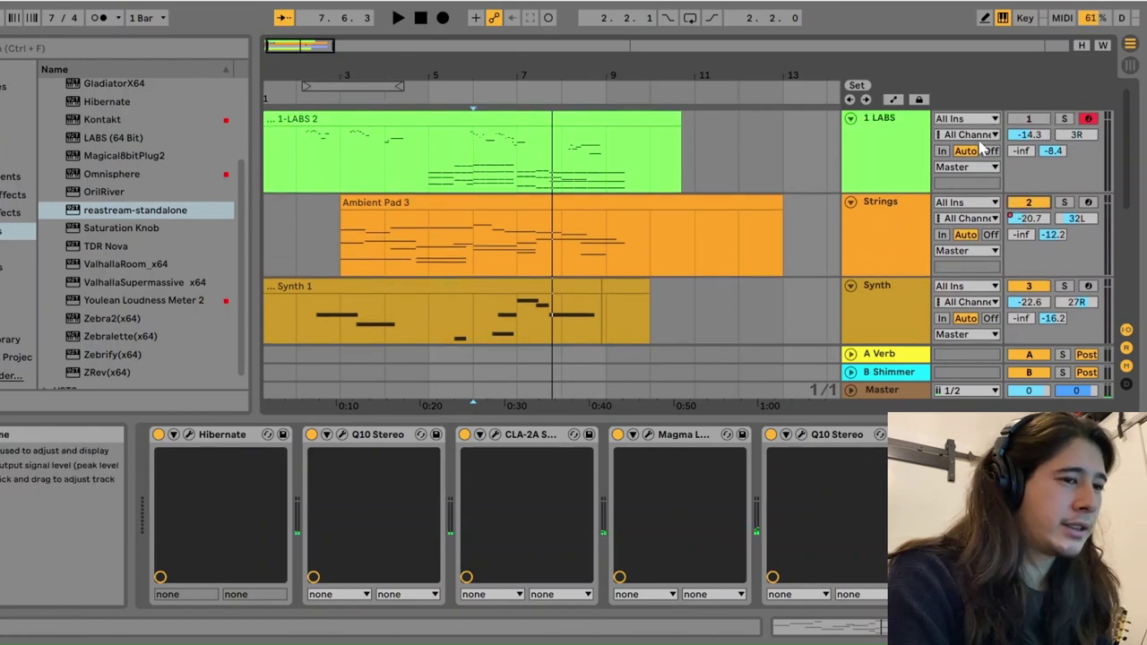
pyautogui.click(1024, 120)
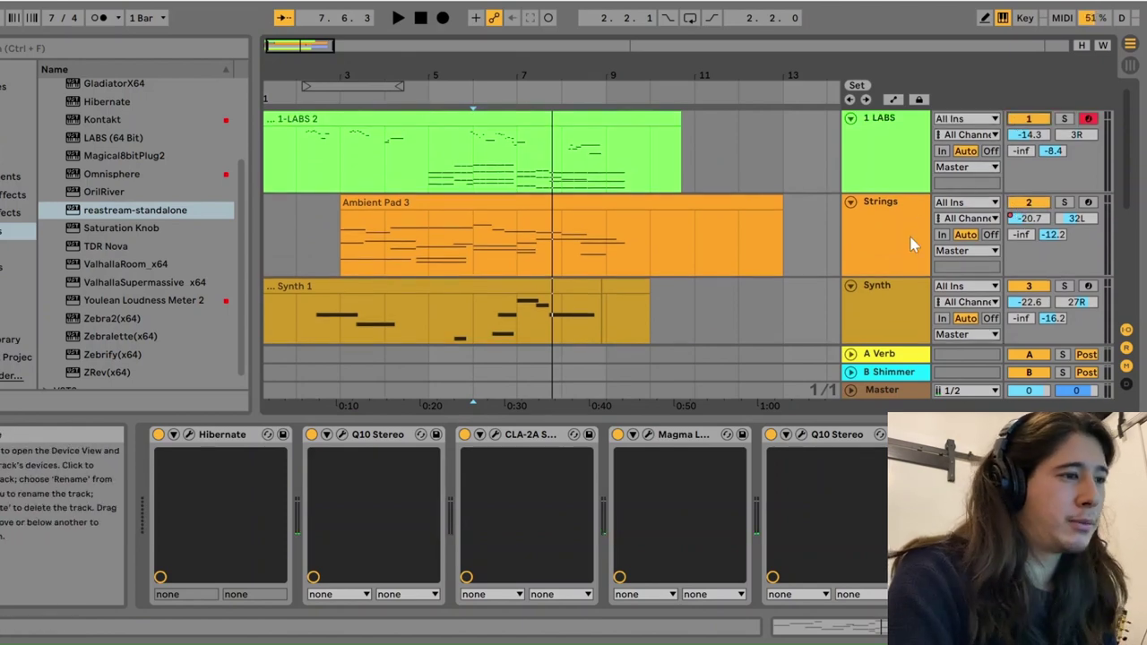
pyautogui.click(425, 123)
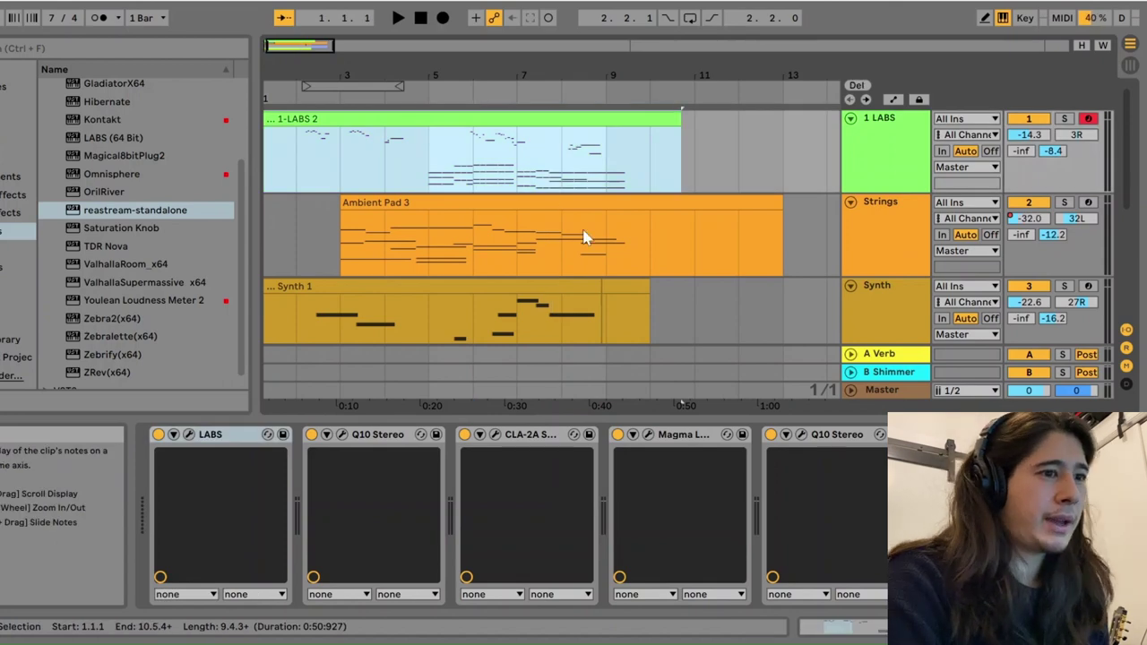
pyautogui.scroll(-2, 584, 238)
pyautogui.scroll(2, 584, 237)
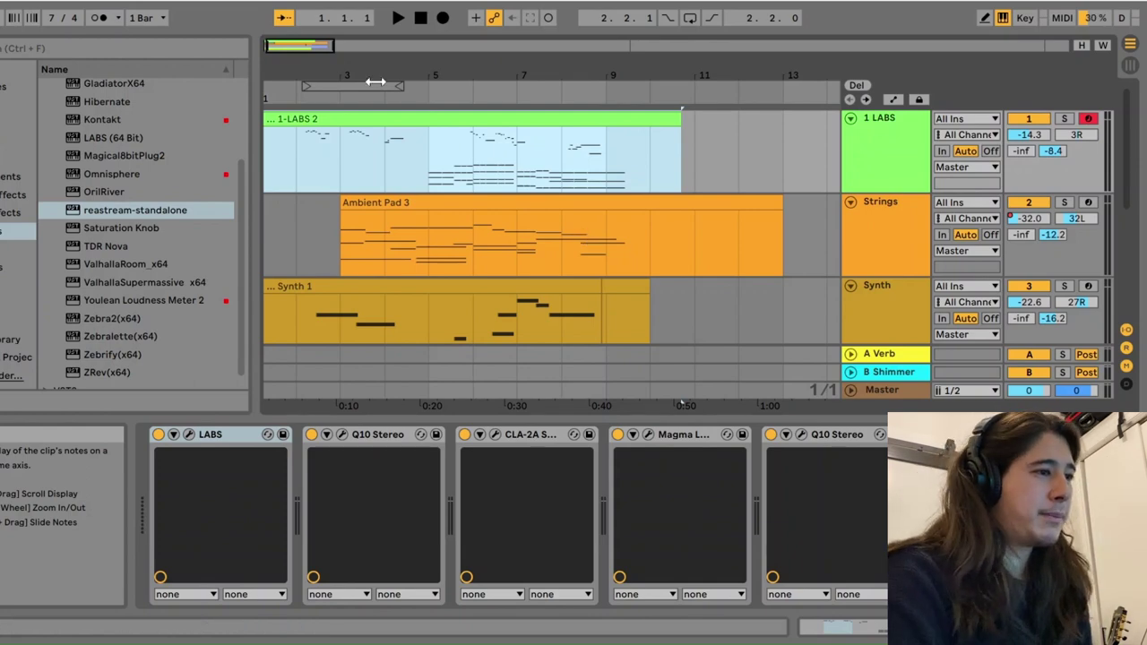
pyautogui.hscroll(-2, 502, 242)
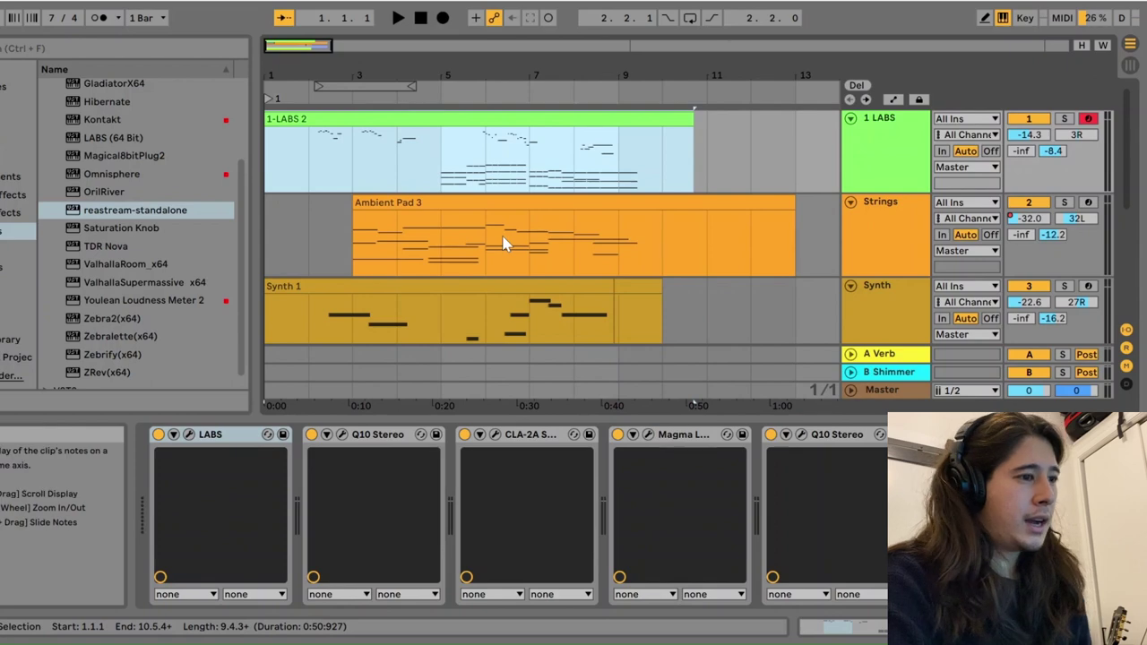
# - Select the Synth 1 clip and play the full arrangement from the clip's start
pyautogui.hotkey('ctrl', 'z')
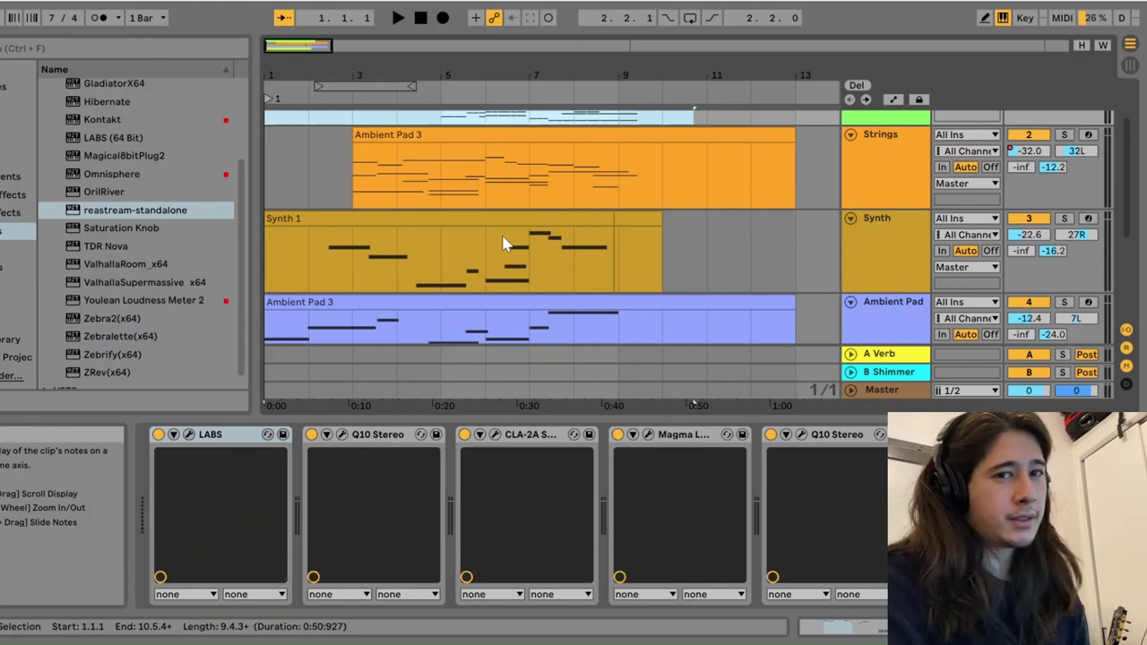
pyautogui.click(448, 223)
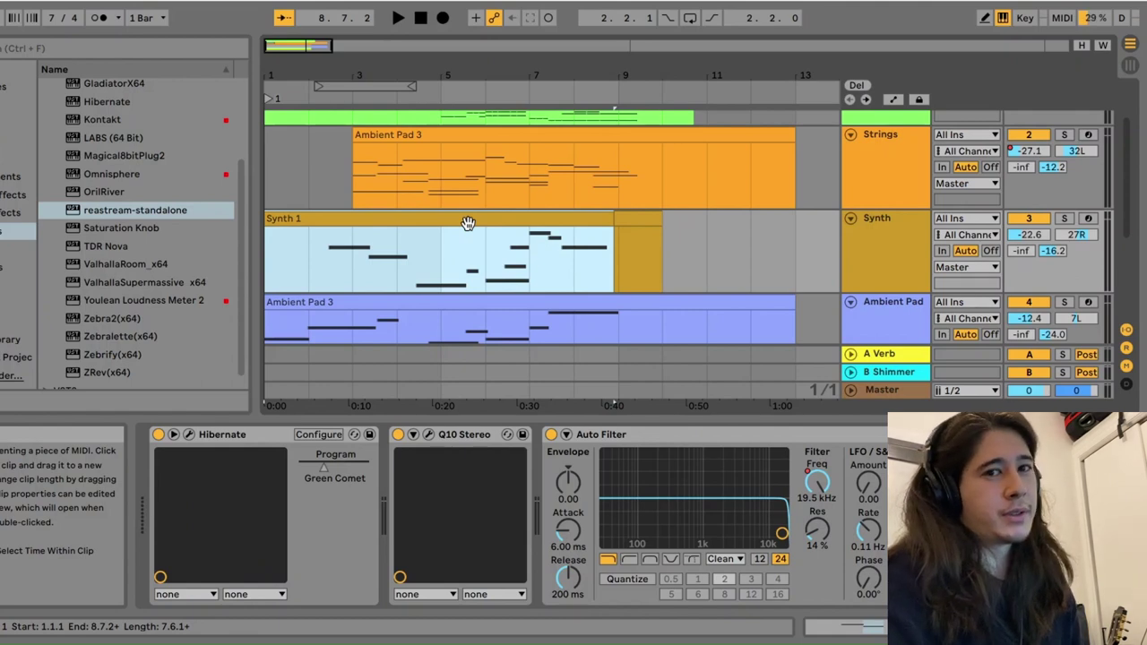
pyautogui.press('space')
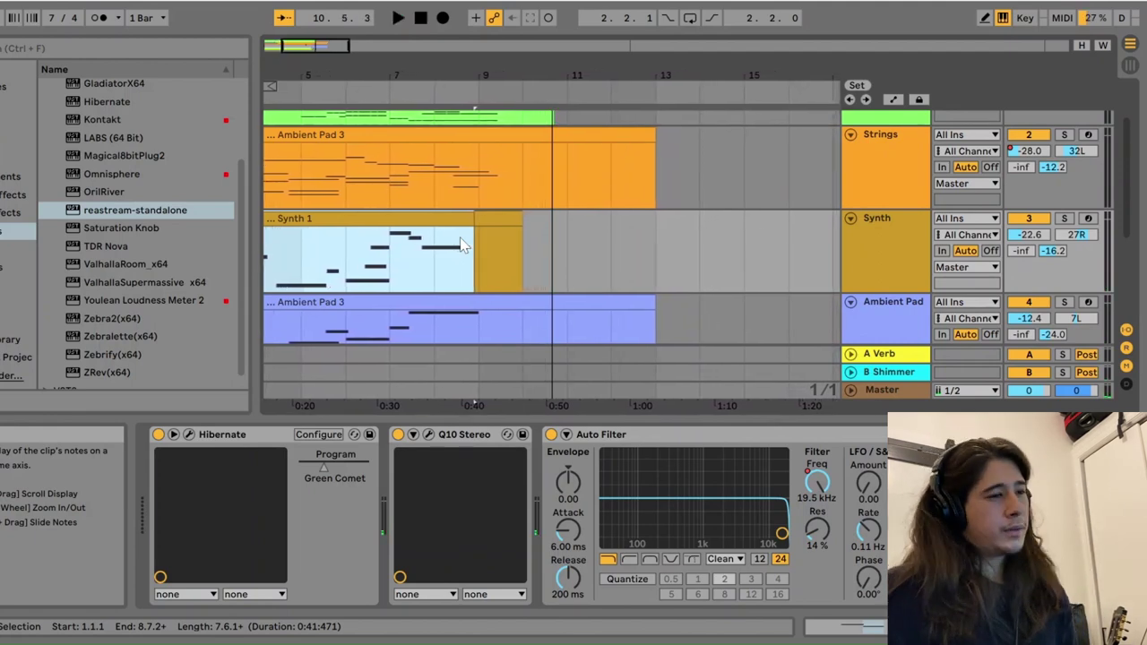
# - Bring up the Strings track's device chain and place the insert marker in its clip at 5.7.1
pyautogui.click(493, 199)
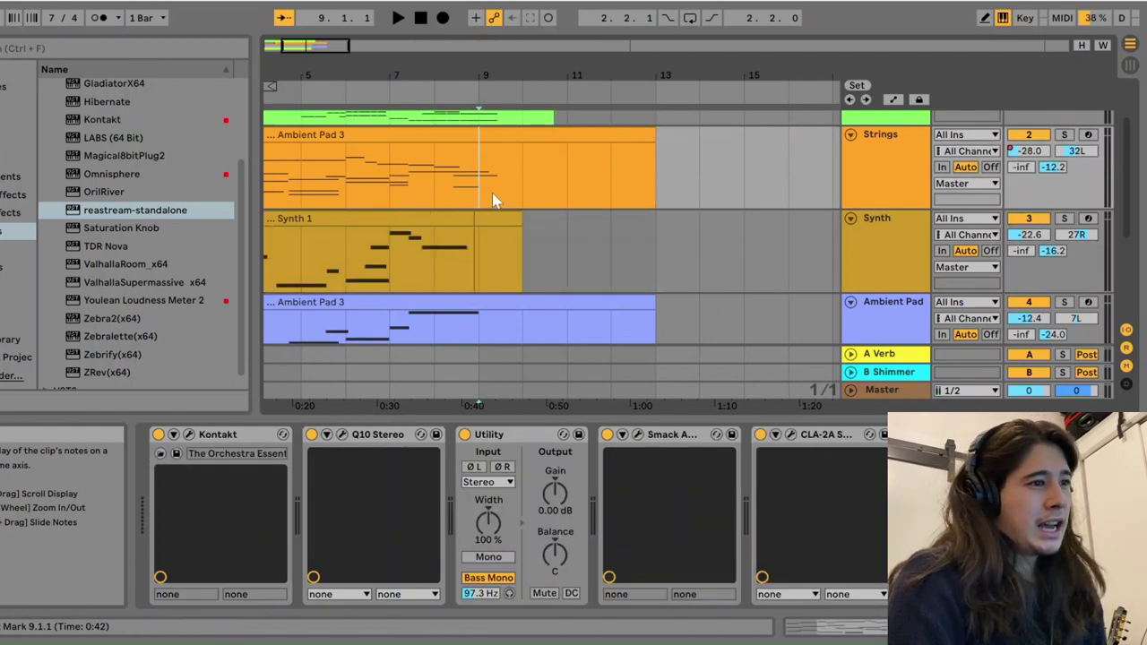
pyautogui.moveTo(439, 86); pyautogui.dragTo(442, 74)
pyautogui.click(427, 176)
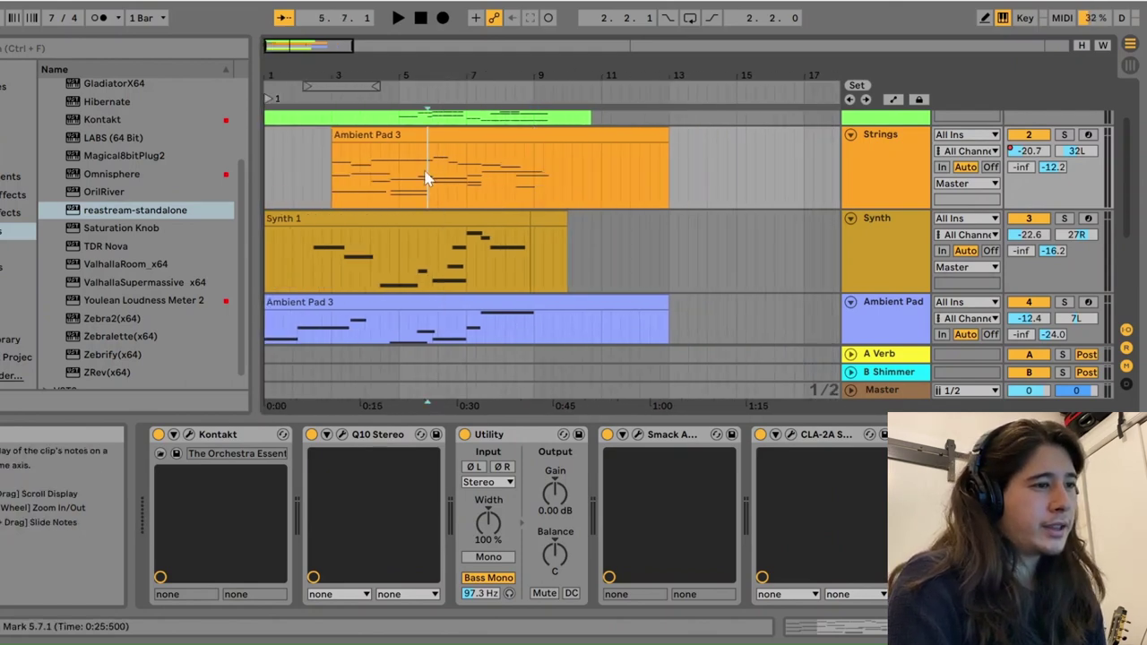
# - Examine the Strings clip's notes against the LABS and Synth clips, placing the insert marker at points around bars 6 and 7
pyautogui.scroll(2, 427, 176)
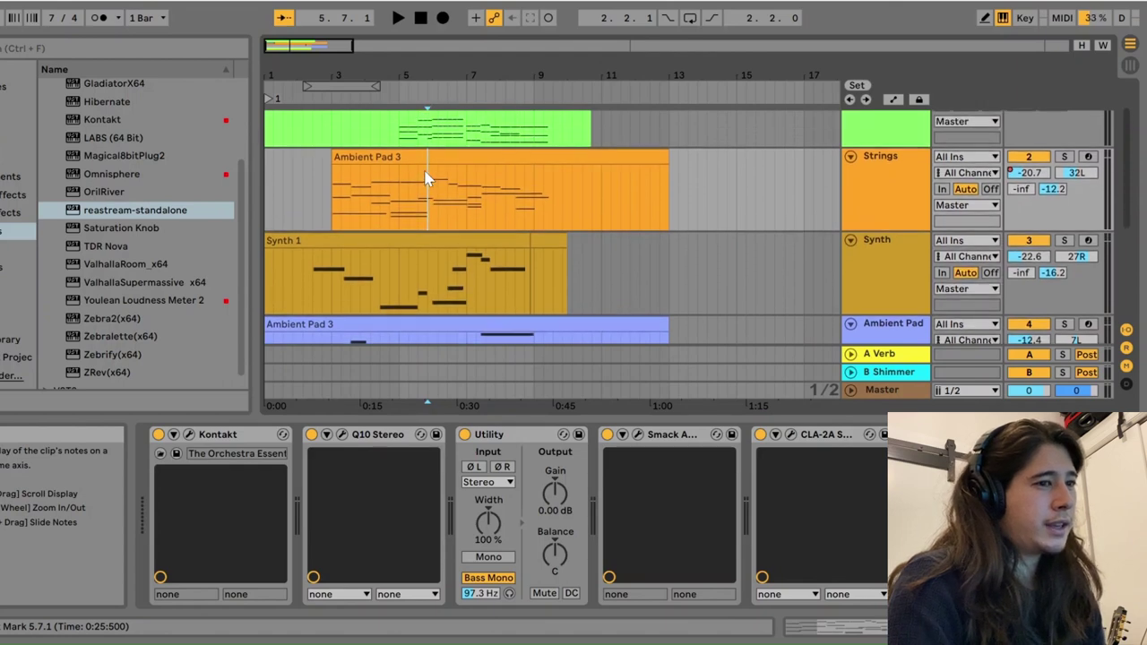
pyautogui.scroll(2, 426, 177)
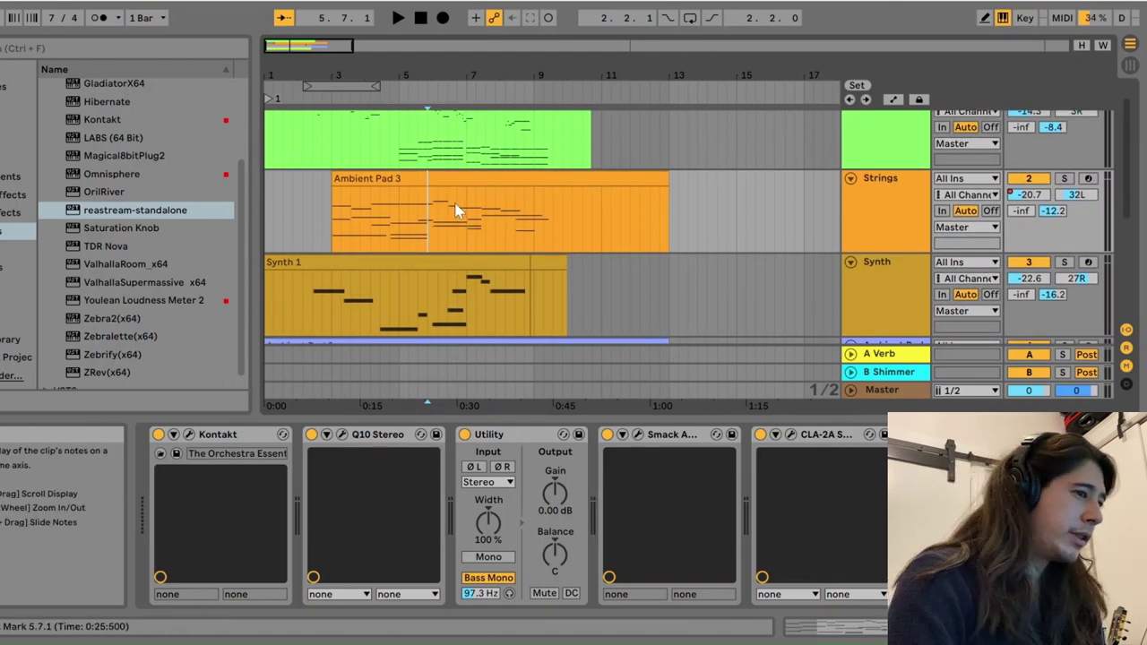
pyautogui.scroll(-5, 455, 211)
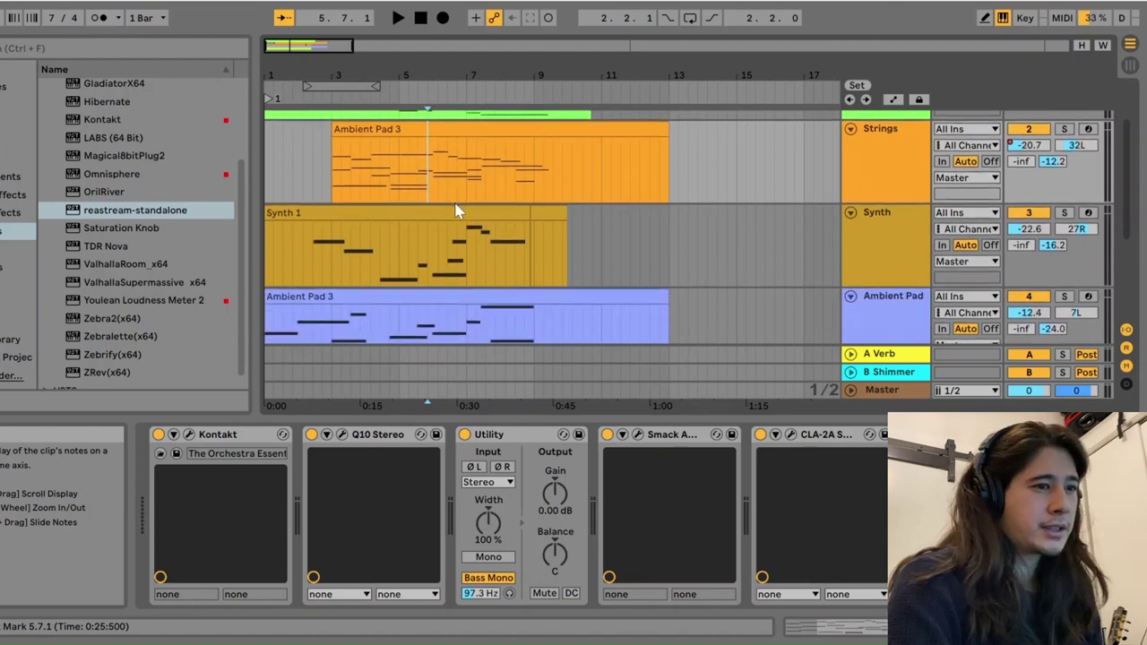
pyautogui.scroll(2, 455, 210)
pyautogui.scroll(2, 456, 211)
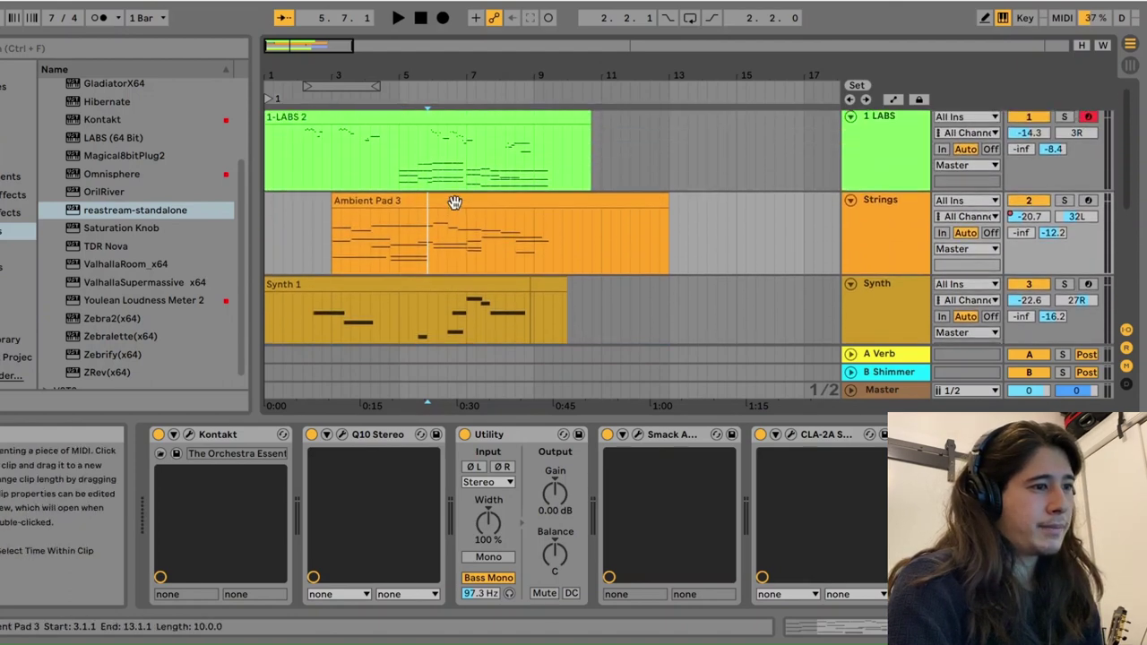
pyautogui.click(458, 240)
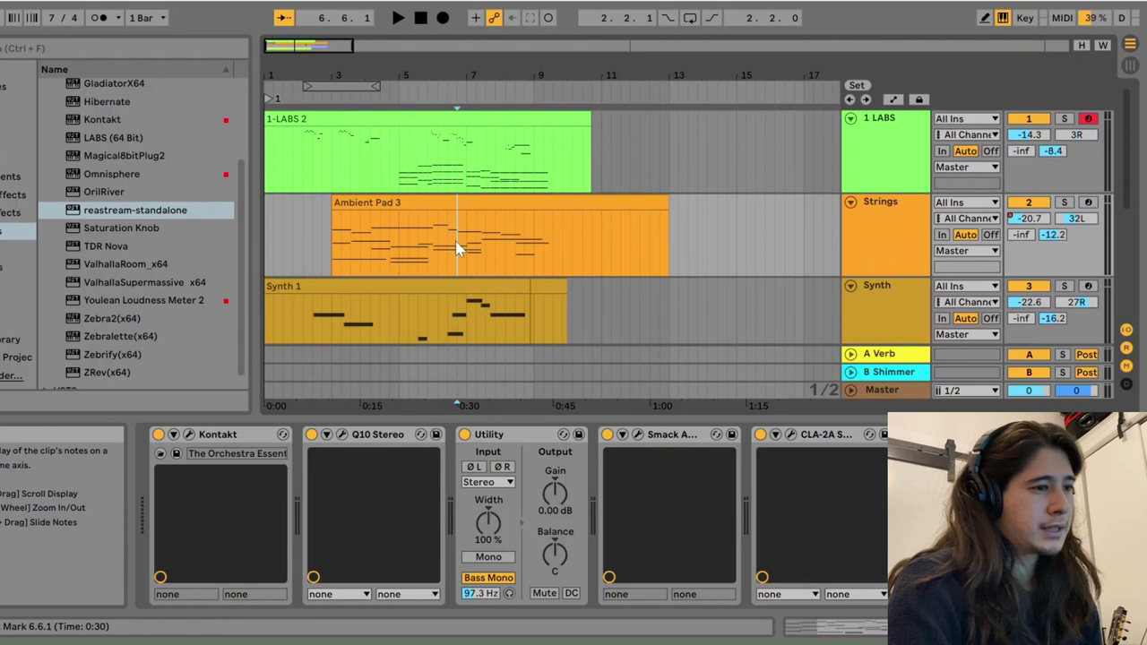
pyautogui.click(485, 249)
pyautogui.click(475, 251)
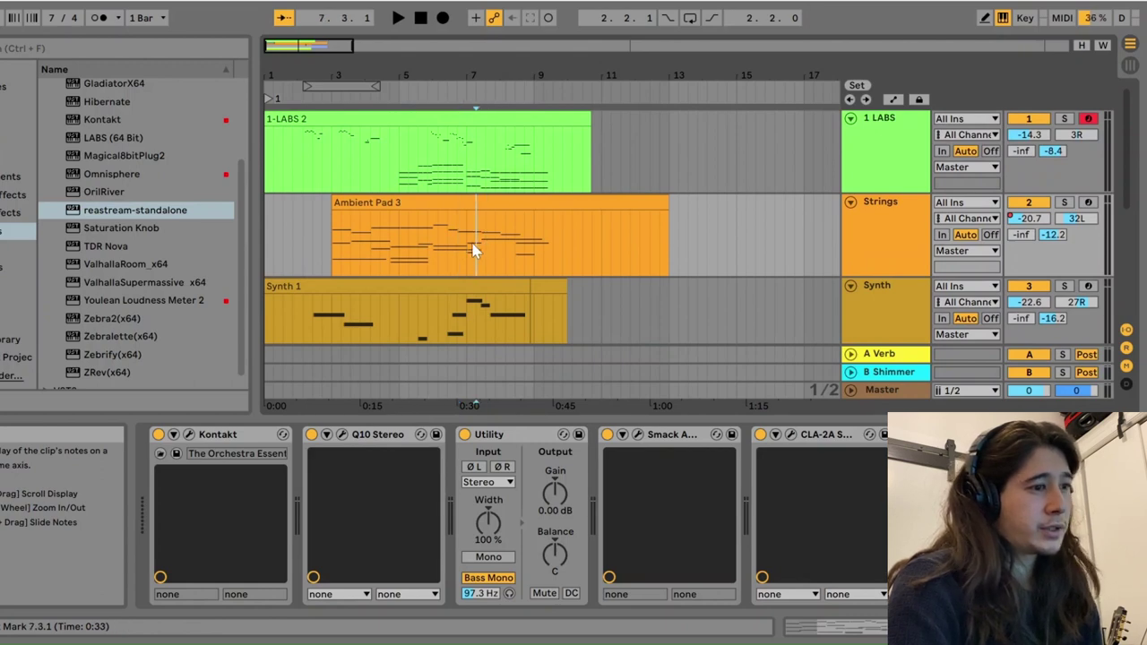
pyautogui.click(465, 255)
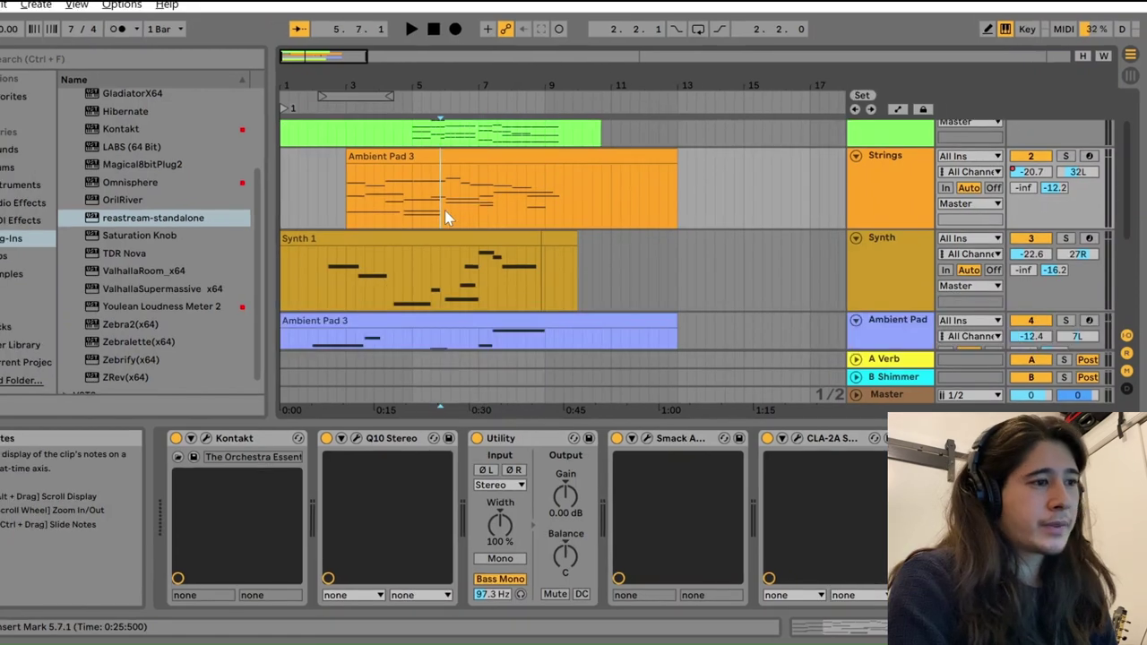
# - Select the Synth 1 clip and open the Synth track's Hibernate interface, moving its window up so all controls fit on screen
pyautogui.click(457, 240)
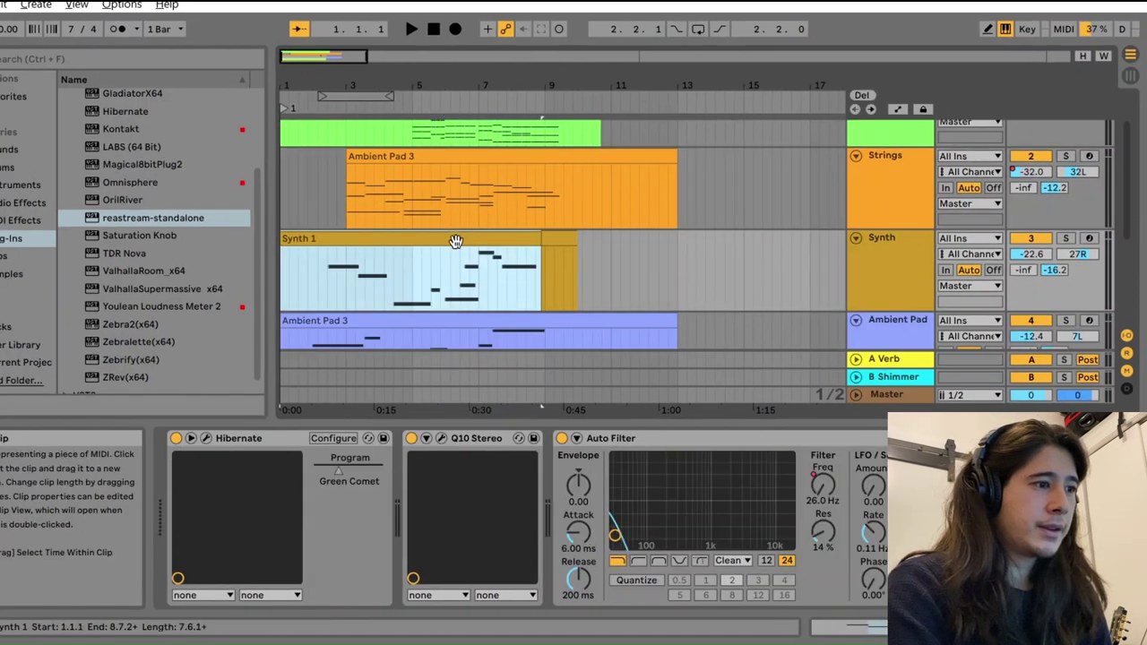
pyautogui.click(206, 438)
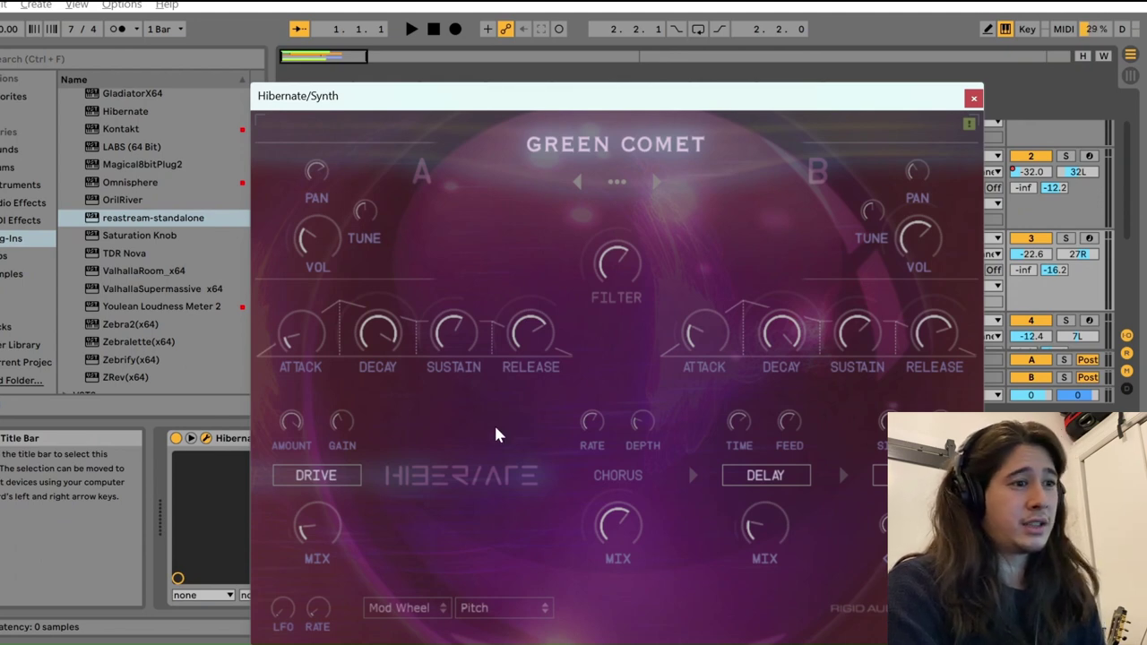
pyautogui.moveTo(631, 109); pyautogui.dragTo(601, 27)
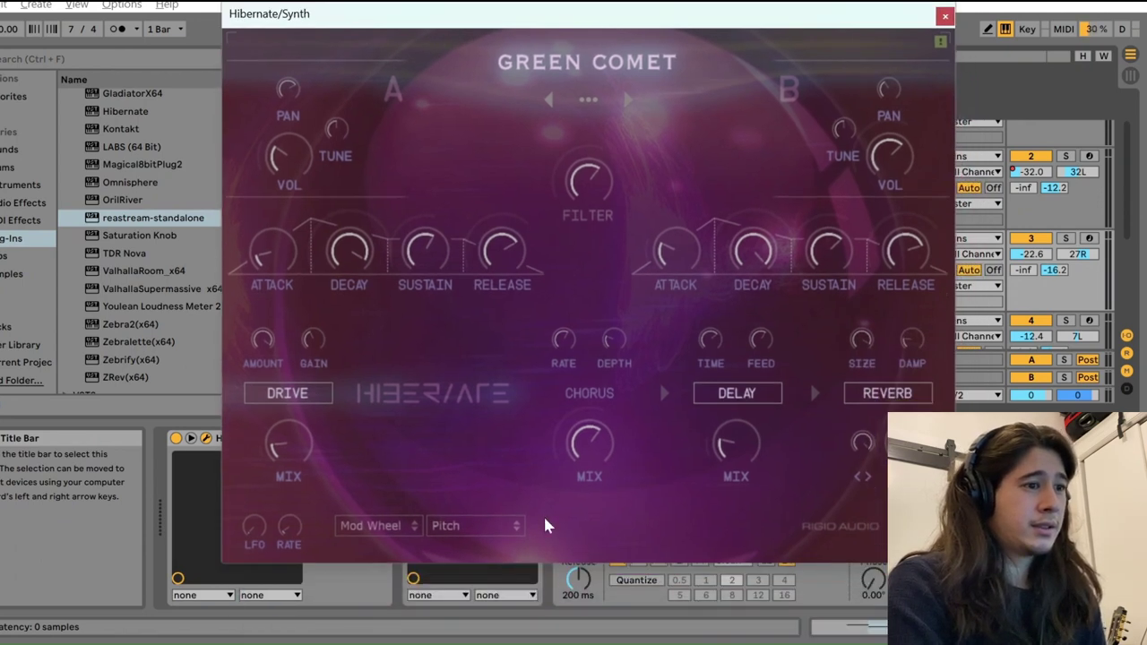